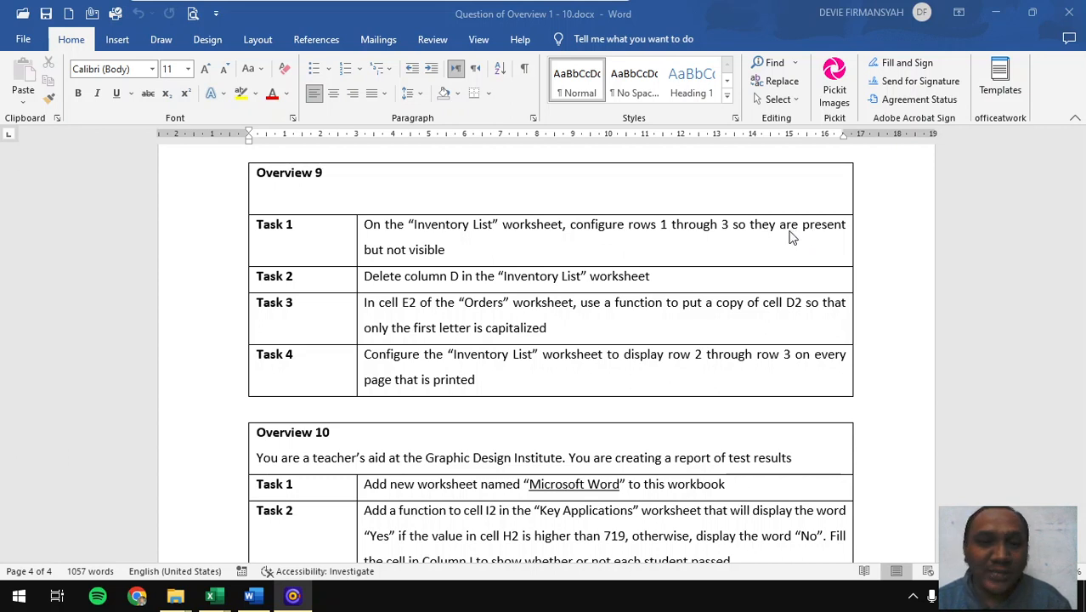
# - Switch to the Overview 9.xlsx workbook in Excel and hide rows 1 through 3 on the Inventory List worksheet
pyautogui.click(210, 596)
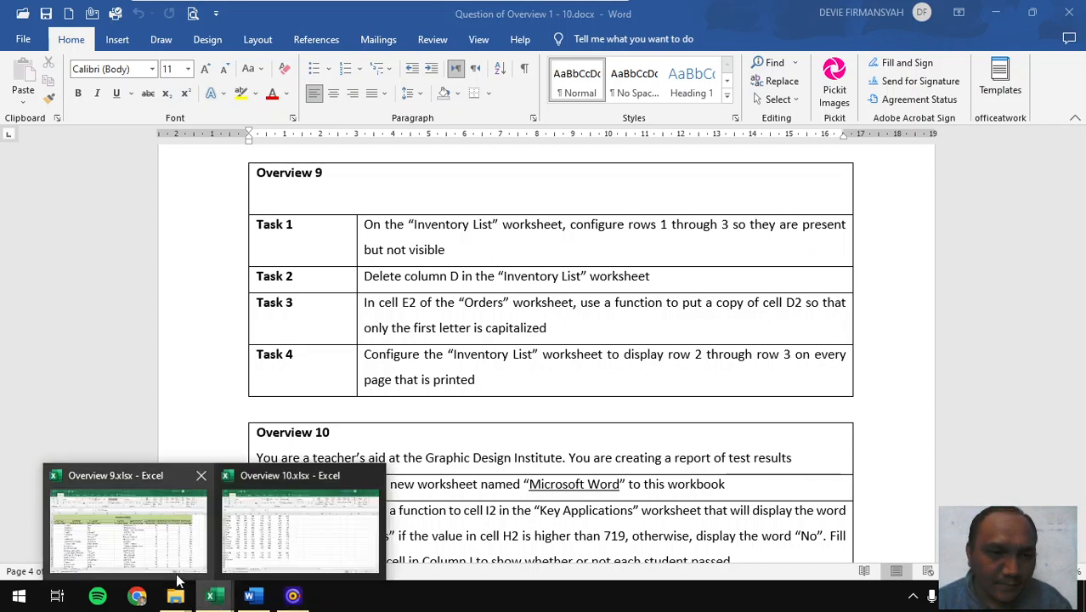
pyautogui.click(139, 551)
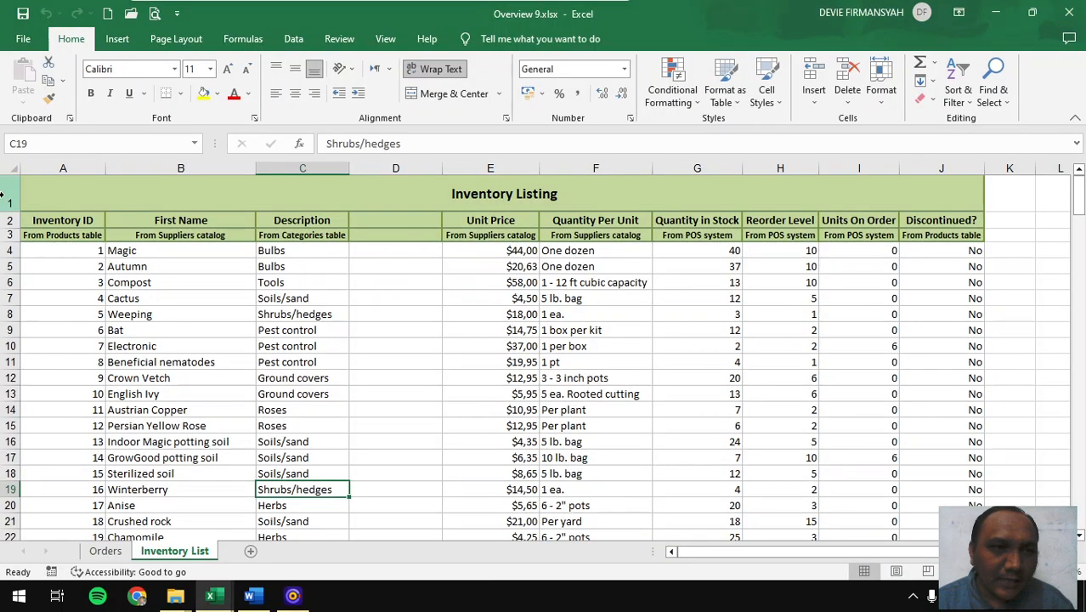
pyautogui.moveTo(9, 194); pyautogui.dragTo(8, 231)
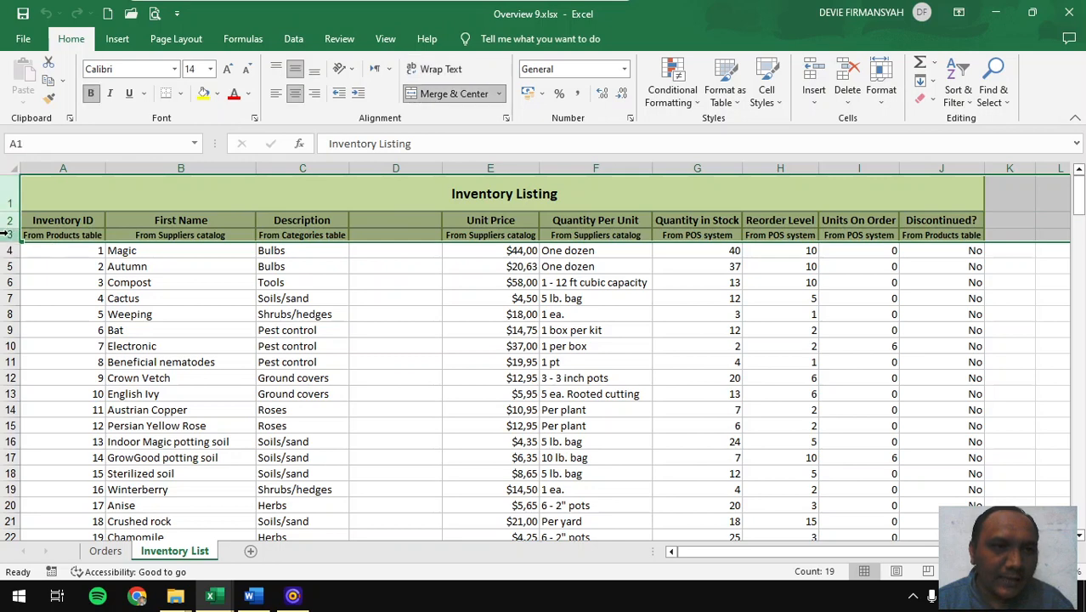
pyautogui.rightClick(11, 226)
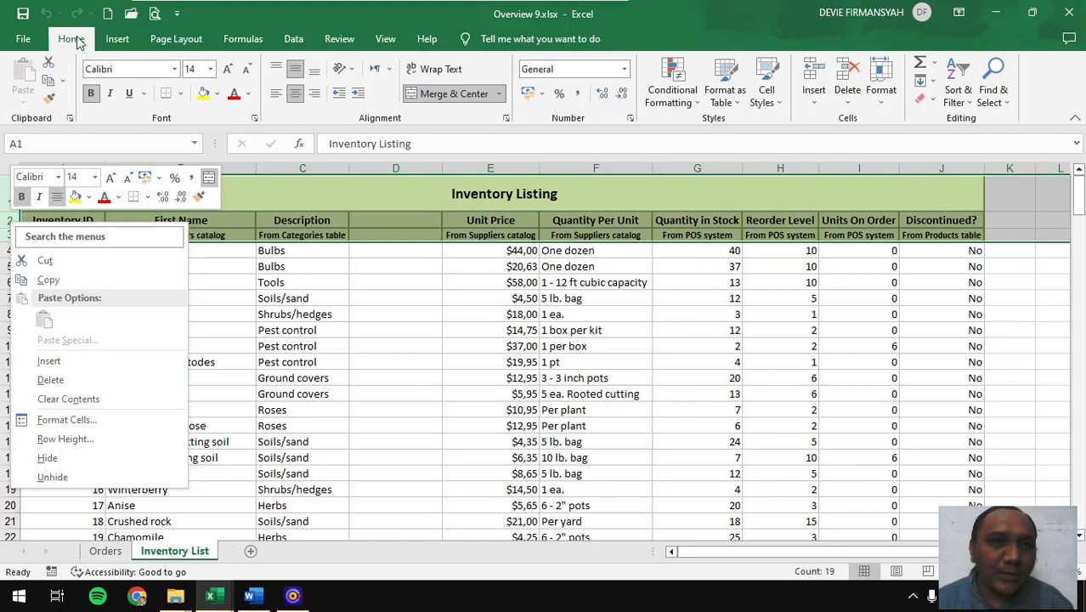
pyautogui.click(881, 100)
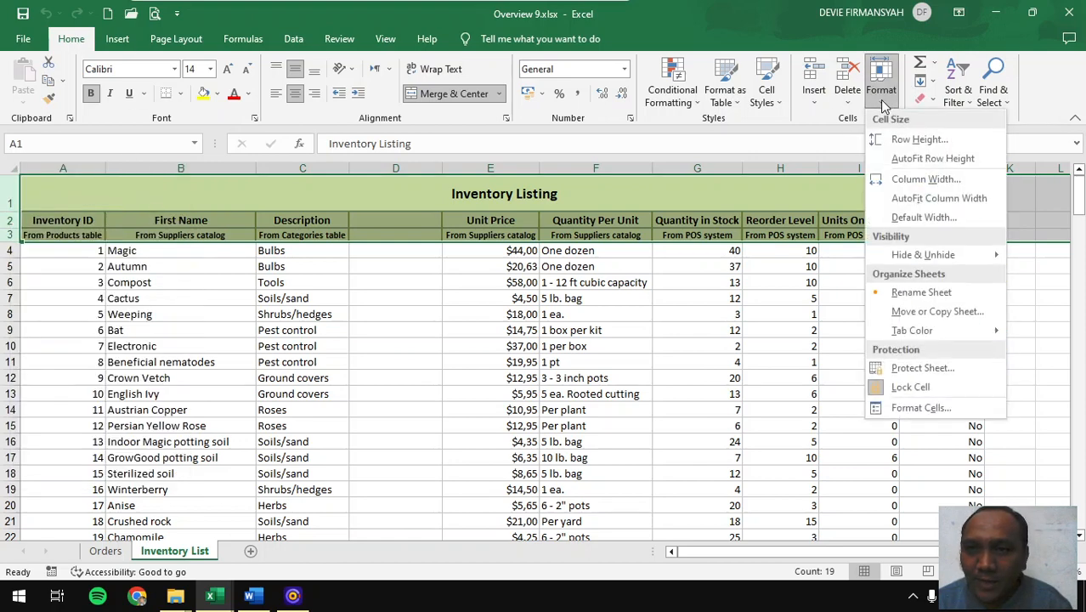
pyautogui.moveTo(906, 263)
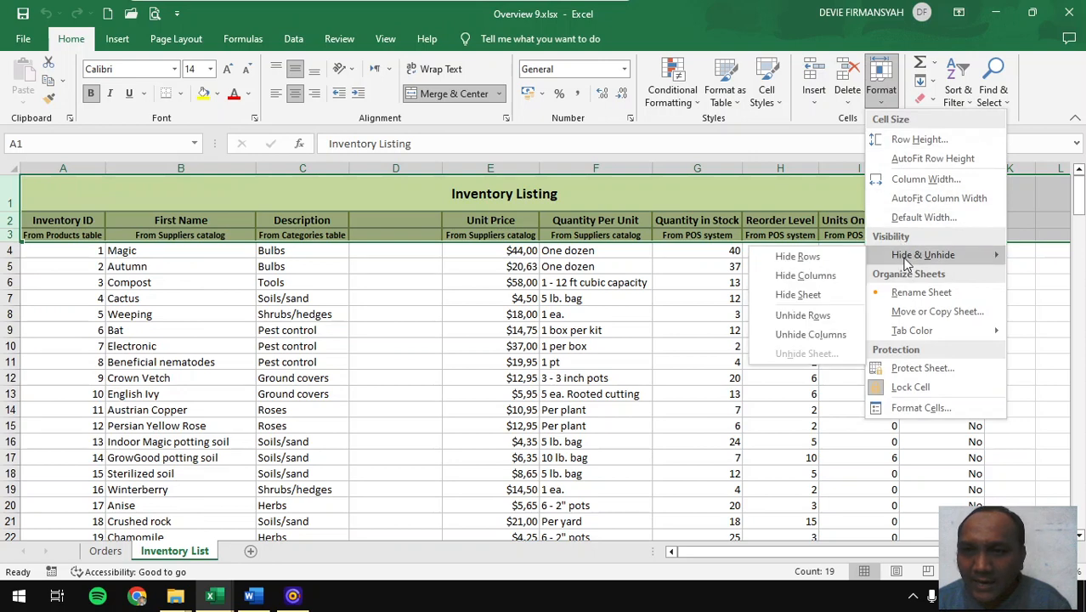
pyautogui.click(803, 256)
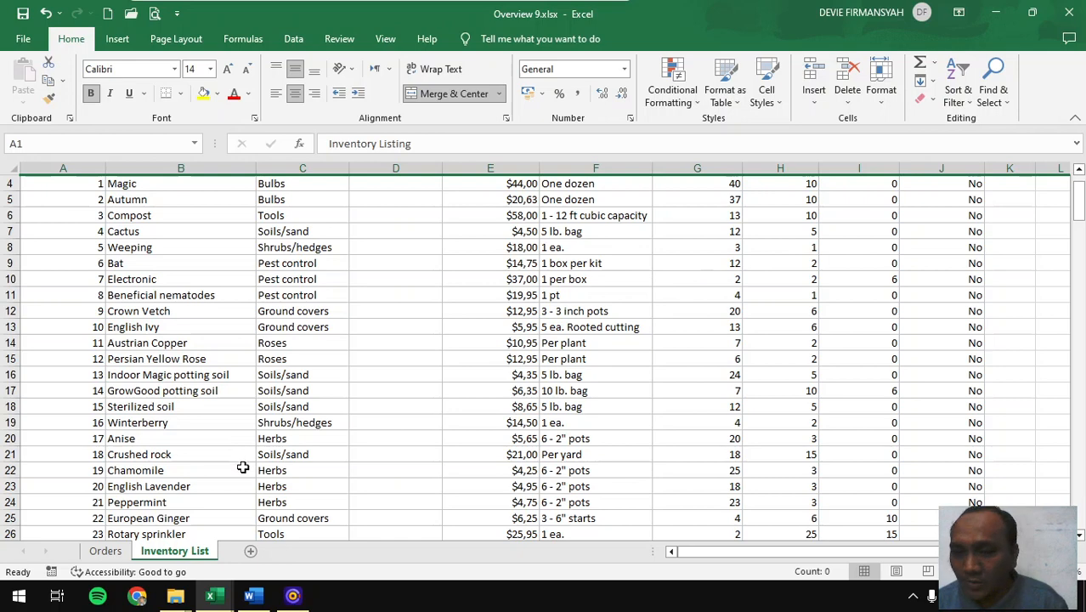
# - Check Task 2 in the Word question document, return to Overview 9.xlsx in Excel and delete column D from the Inventory List worksheet
pyautogui.click(255, 597)
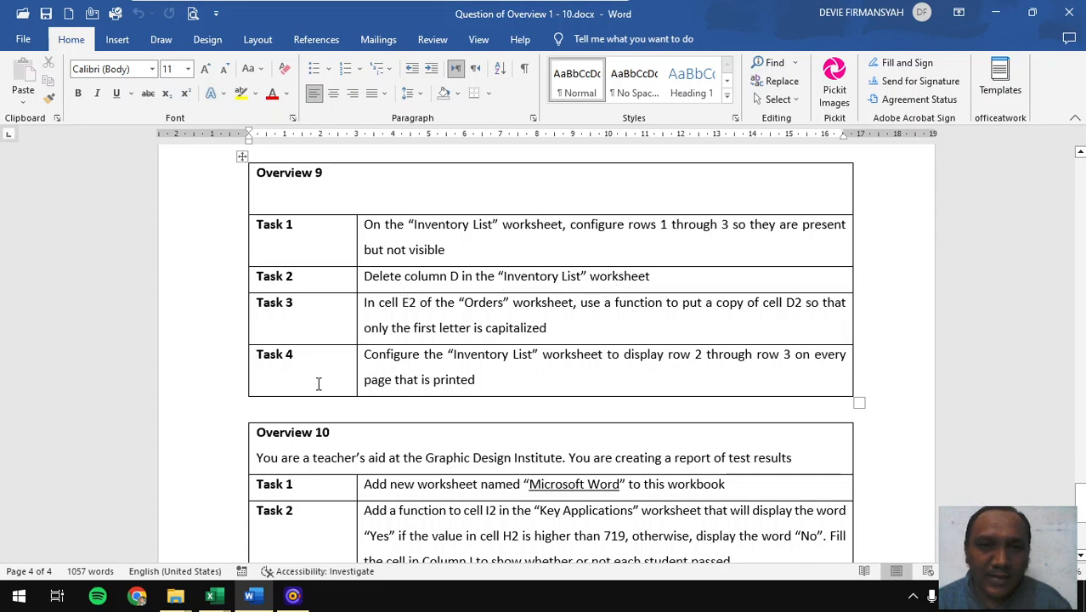
pyautogui.click(213, 597)
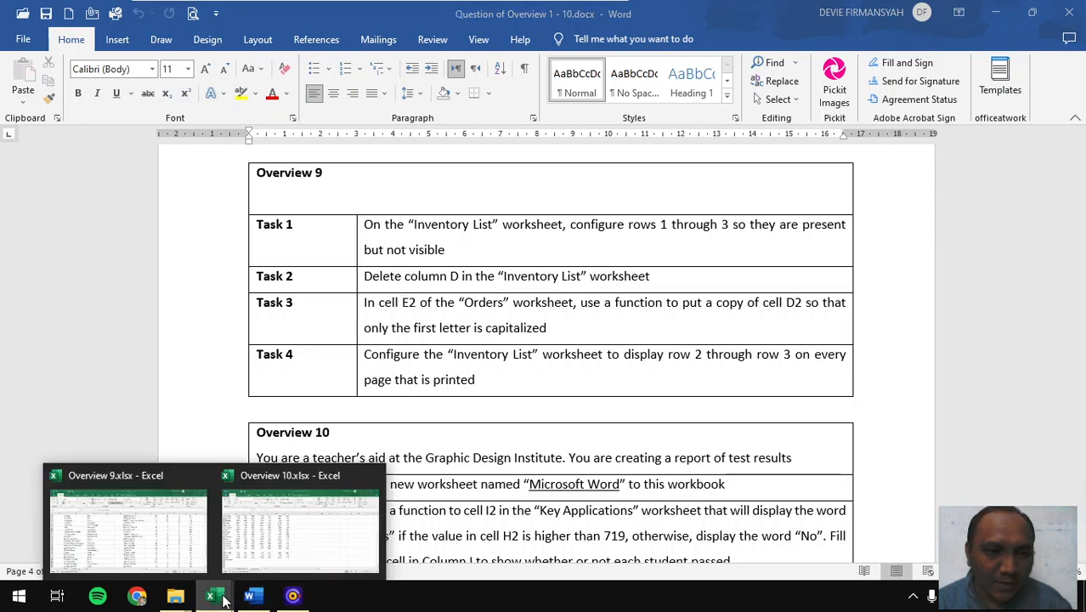
pyautogui.click(170, 537)
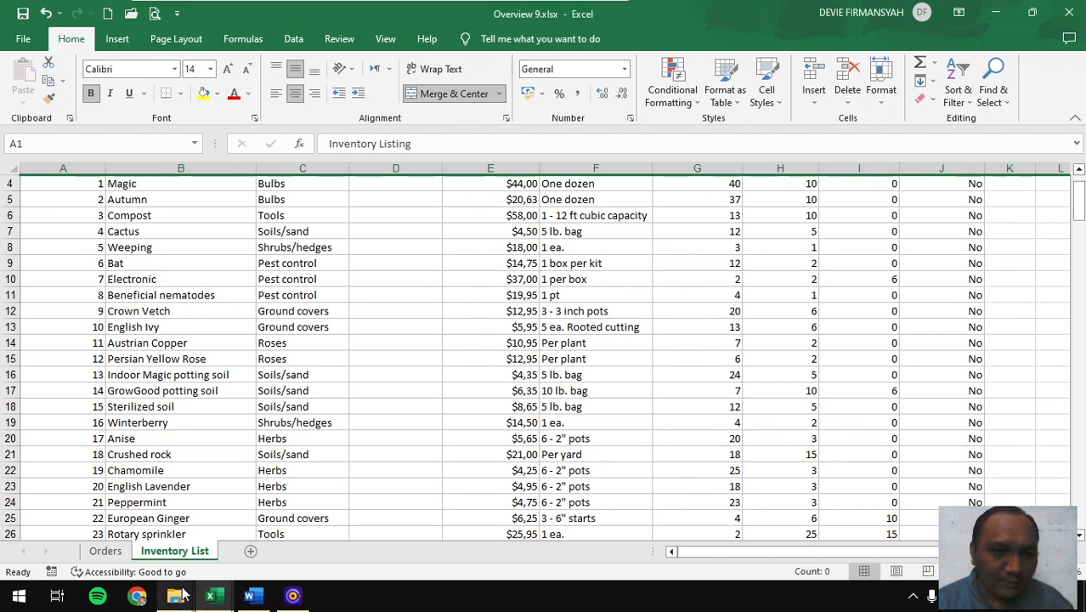
pyautogui.click(398, 168)
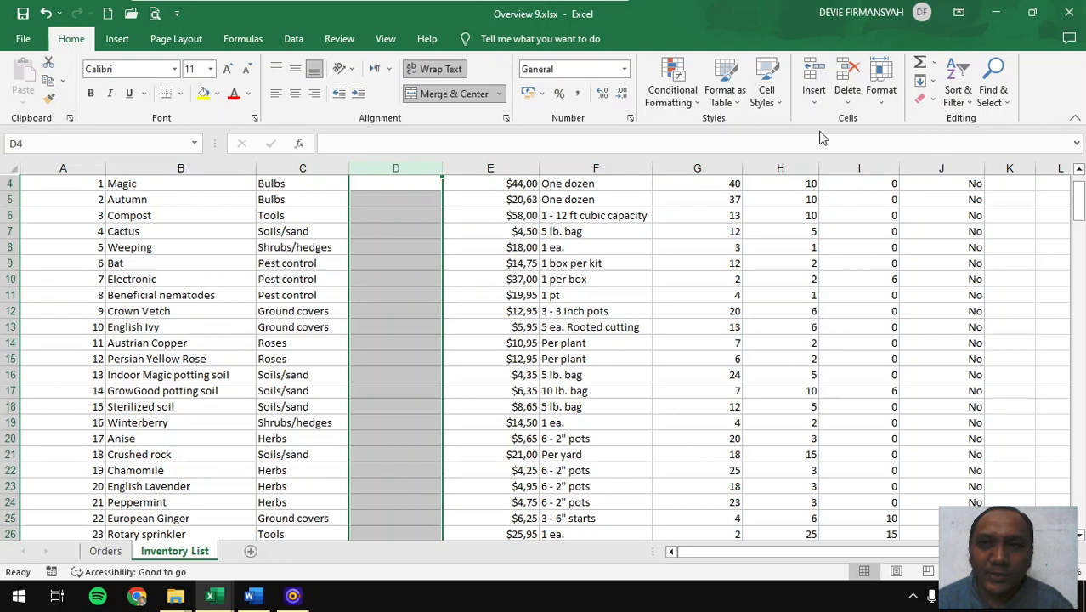
pyautogui.rightClick(417, 174)
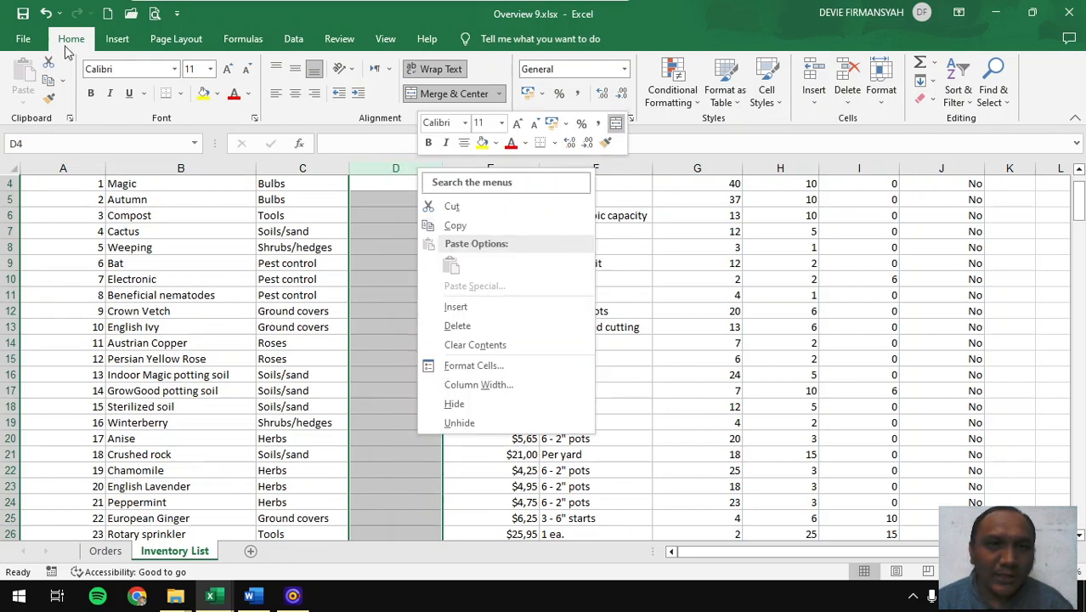
pyautogui.click(845, 105)
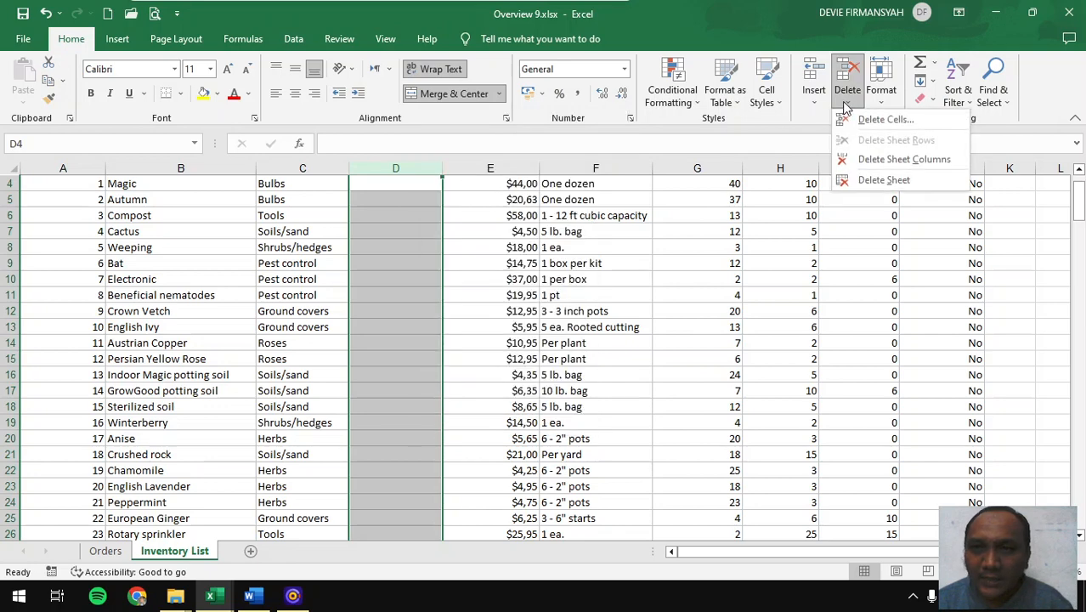
pyautogui.click(903, 160)
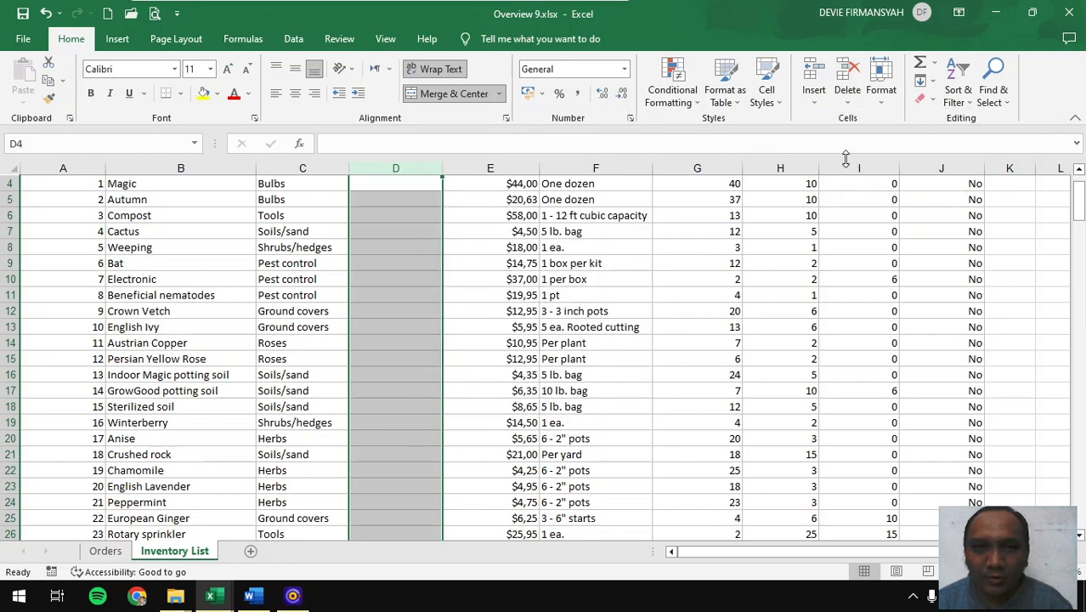
# - Check Task 3 in the Word document, return to Overview 9.xlsx and autofit the OrderDate column on the Orders worksheet
pyautogui.click(249, 595)
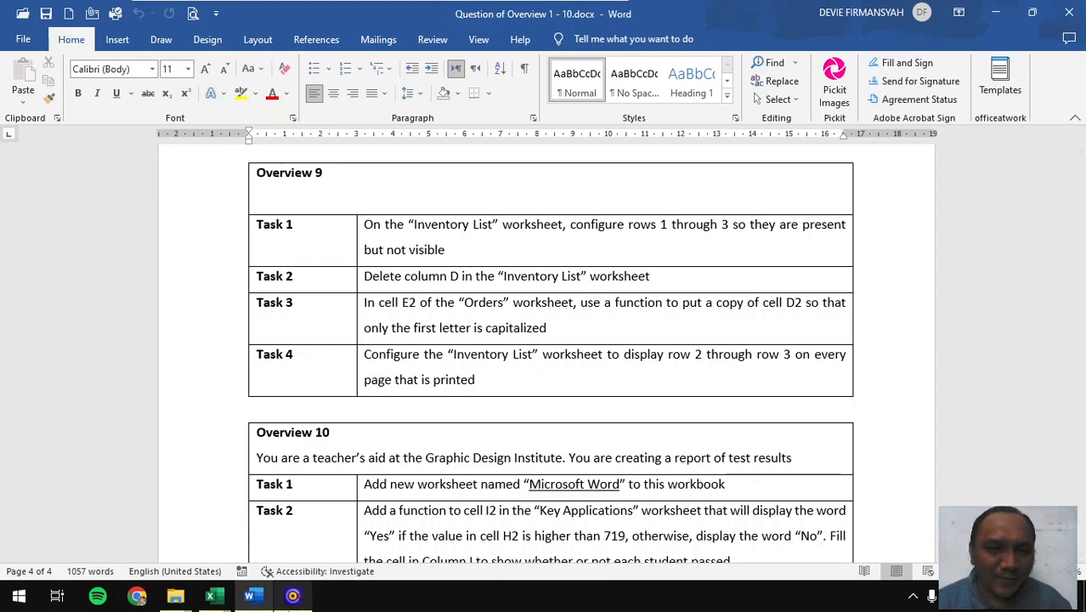
pyautogui.click(215, 595)
pyautogui.click(178, 560)
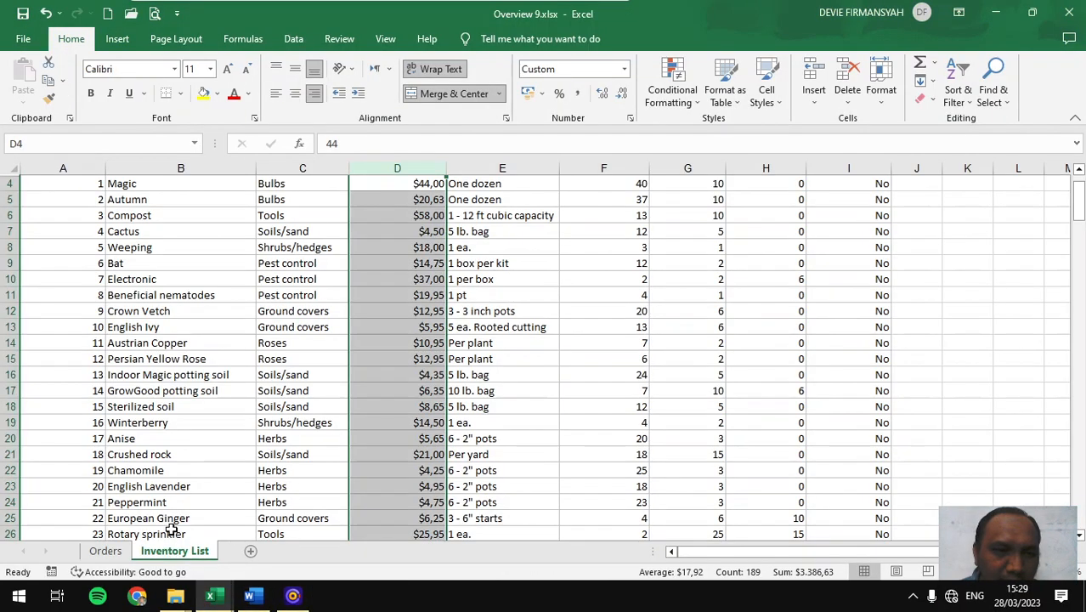
pyautogui.click(106, 550)
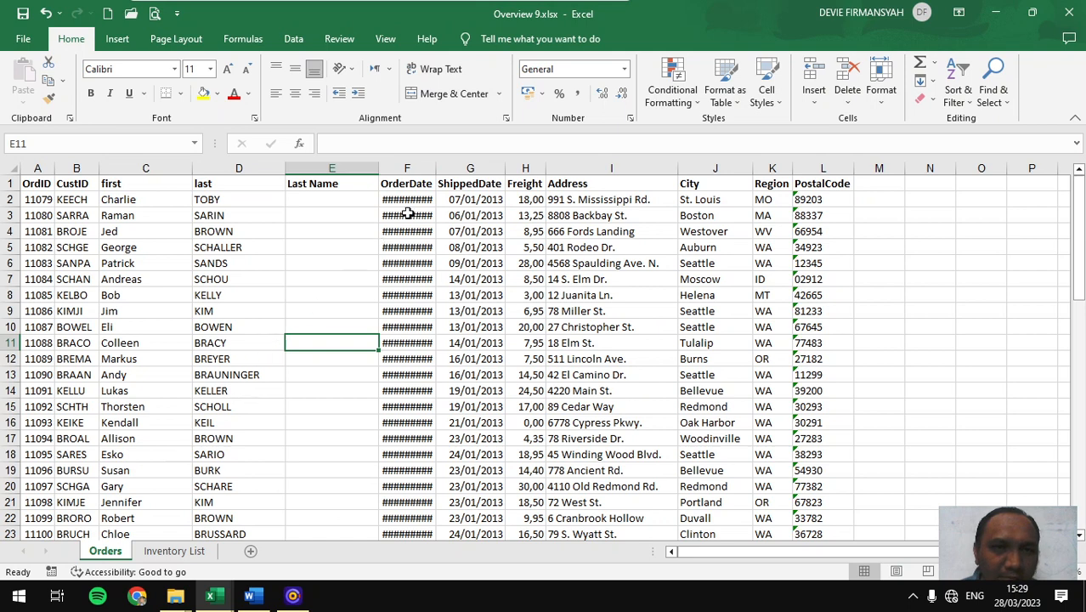
pyautogui.doubleClick(436, 168)
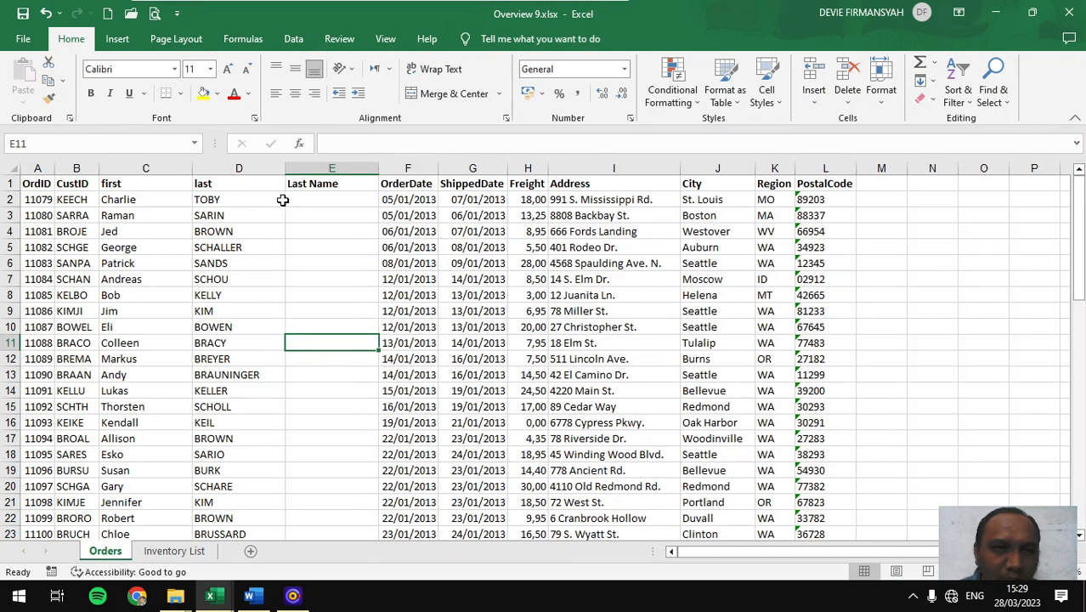
# - Enter =PROPER(D2) in cell E2 of the Orders worksheet and fill the formula down the Last Name column
pyautogui.click(310, 199)
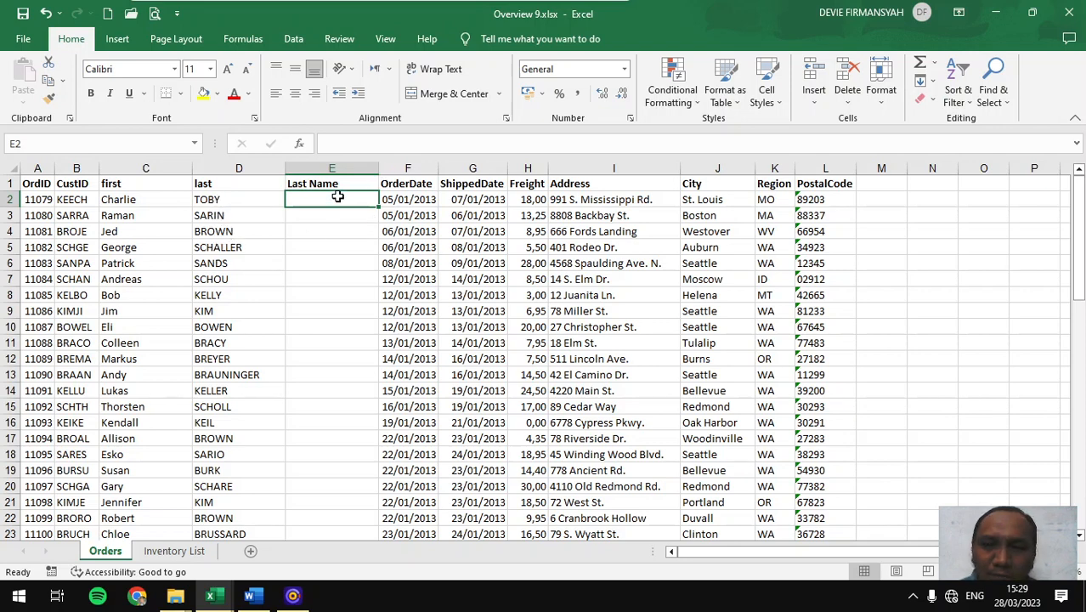
pyautogui.moveTo(1011, 551)
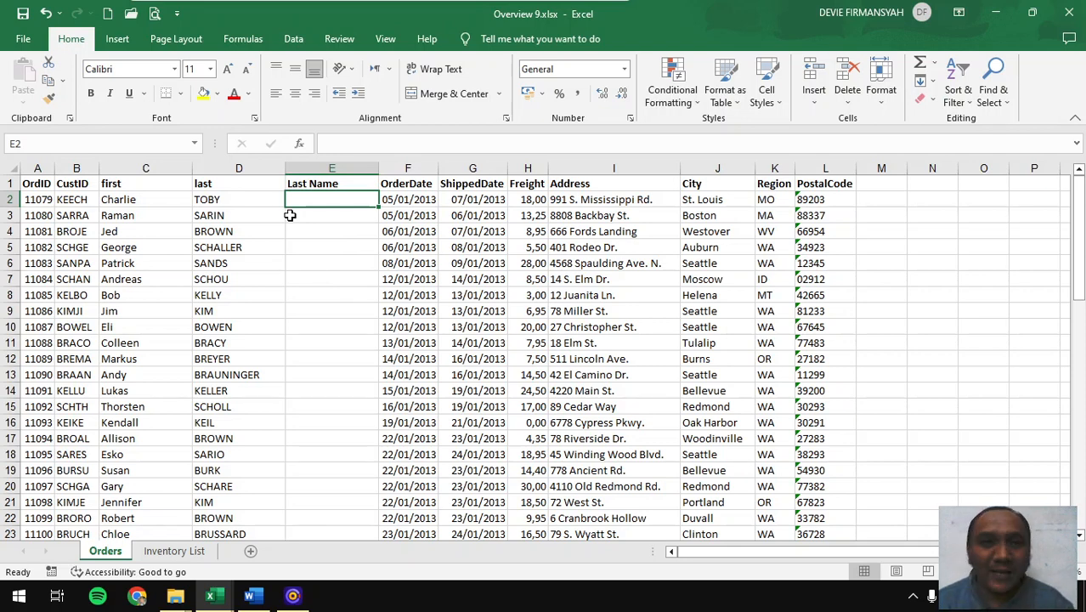
pyautogui.write('=')
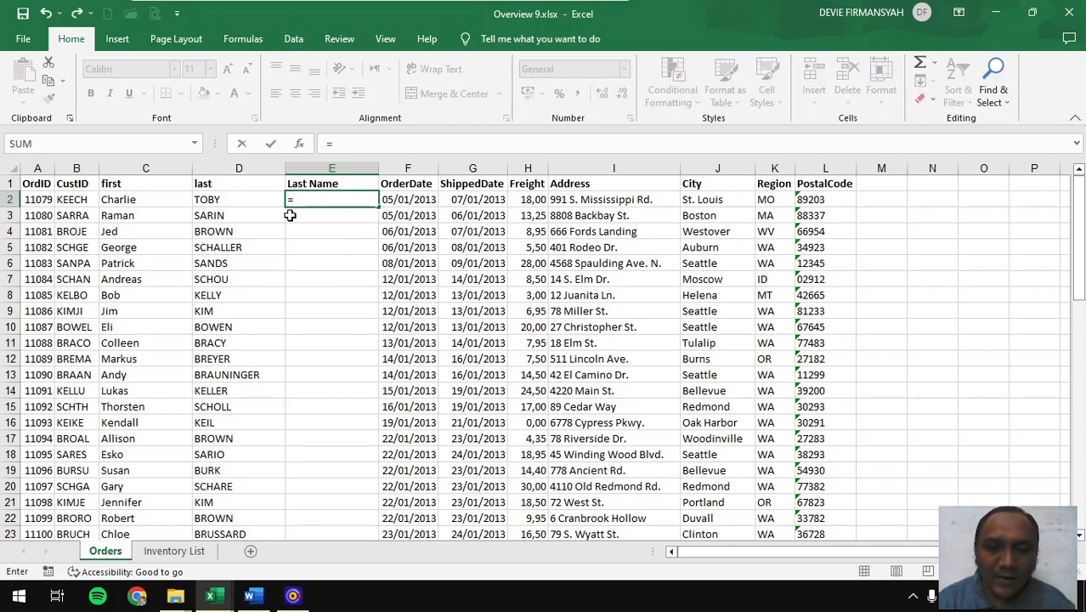
pyautogui.write('pr')
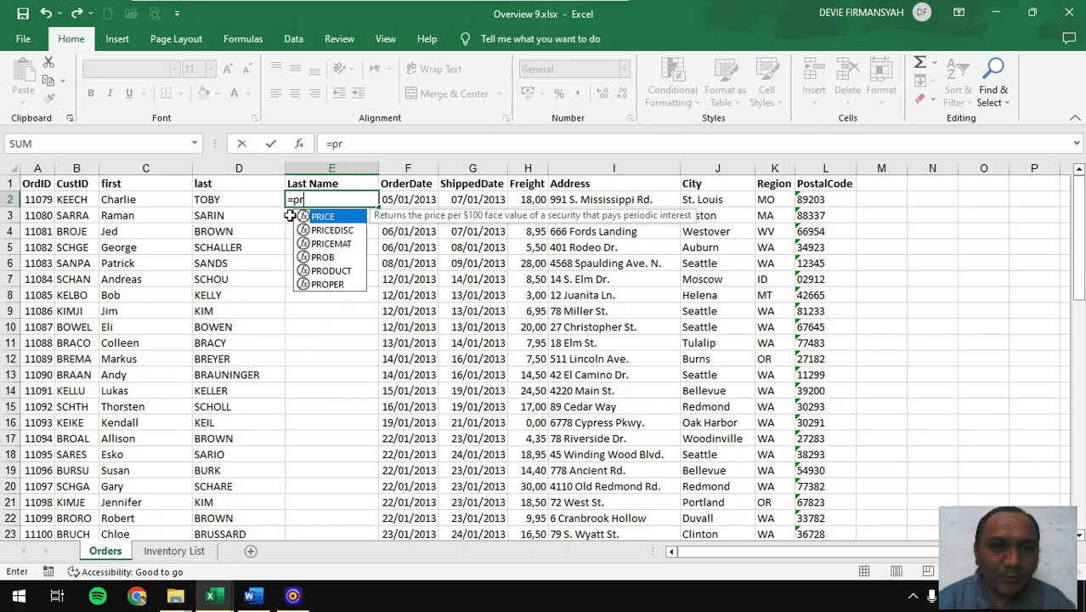
pyautogui.press('Down')
pyautogui.press('Down')
pyautogui.press('Down')
pyautogui.press('Down')
pyautogui.press('Down')
pyautogui.press('Tab')
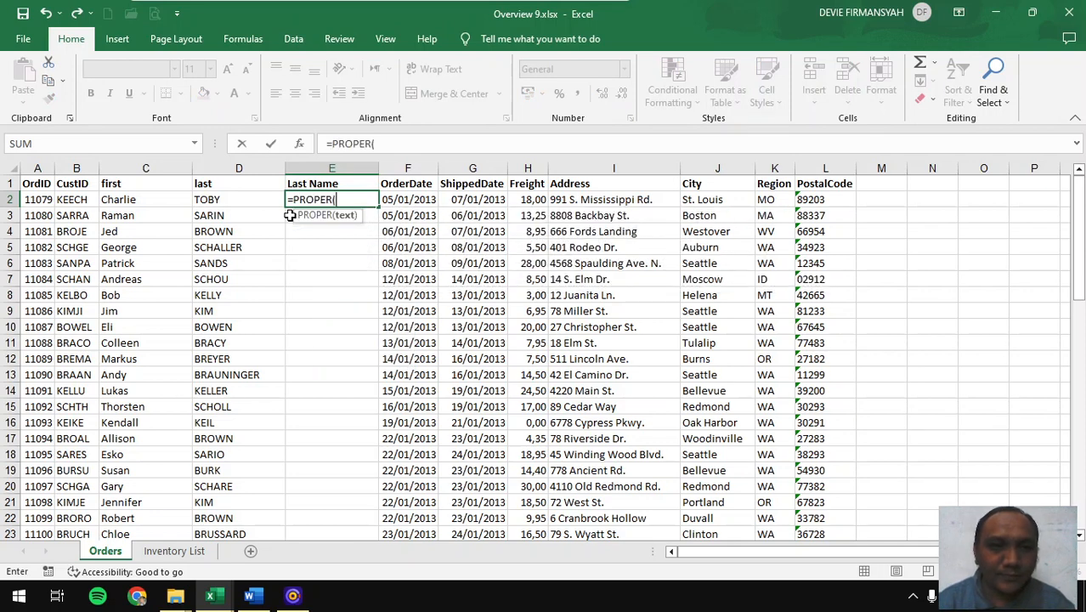
pyautogui.click(255, 200)
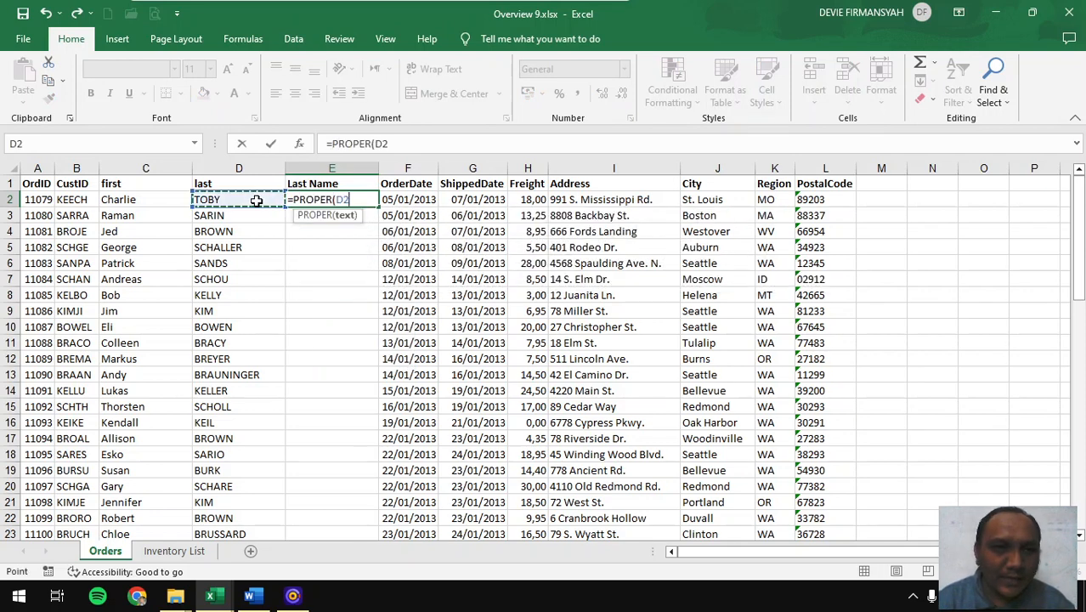
pyautogui.press('Return')
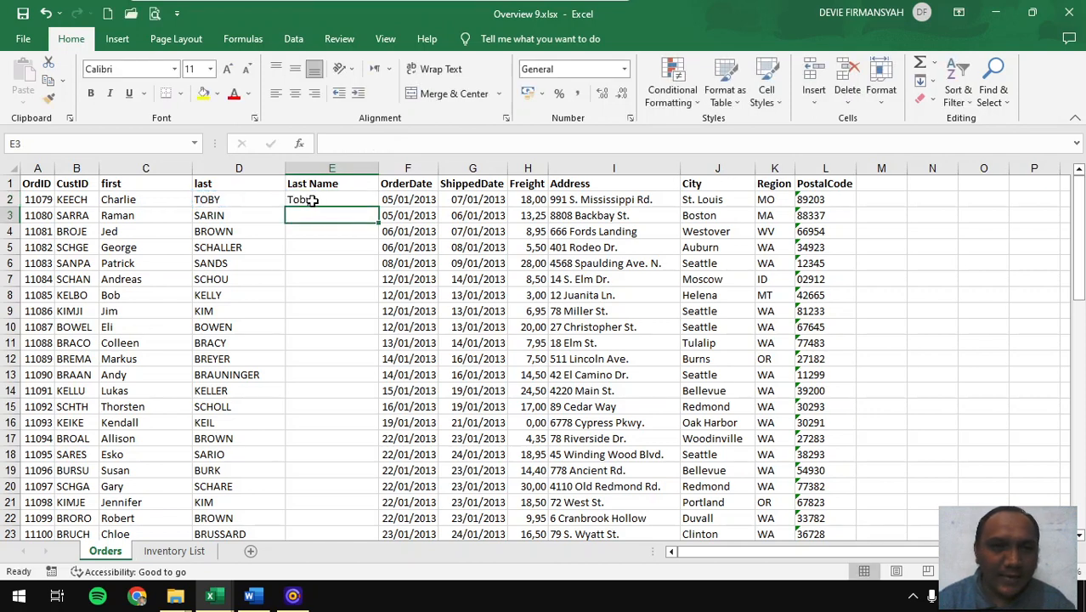
pyautogui.click(312, 199)
pyautogui.doubleClick(378, 210)
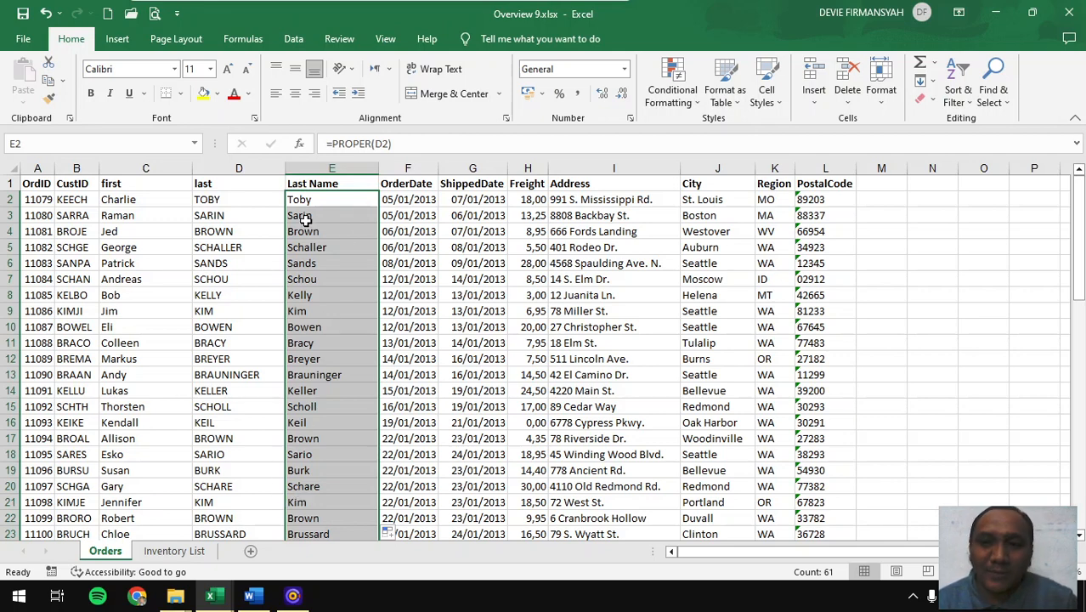
# - Read Task 4 in the Word document, return to Overview 9.xlsx and unhide rows 1 through 3 on the Inventory List worksheet
pyautogui.click(249, 595)
pyautogui.scroll(-3, 393, 340)
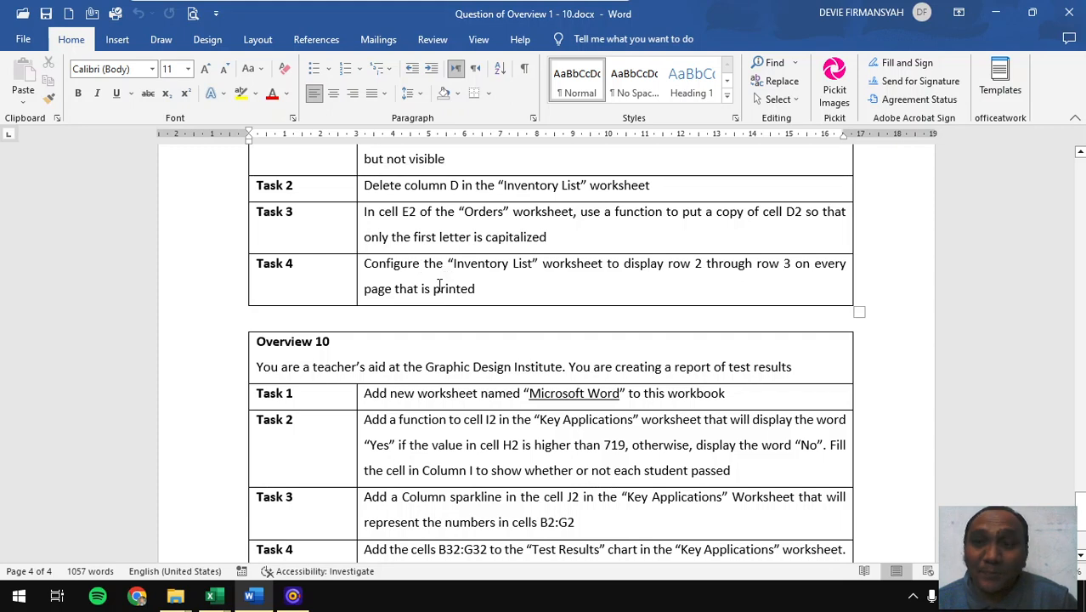
pyautogui.scroll(1, 438, 286)
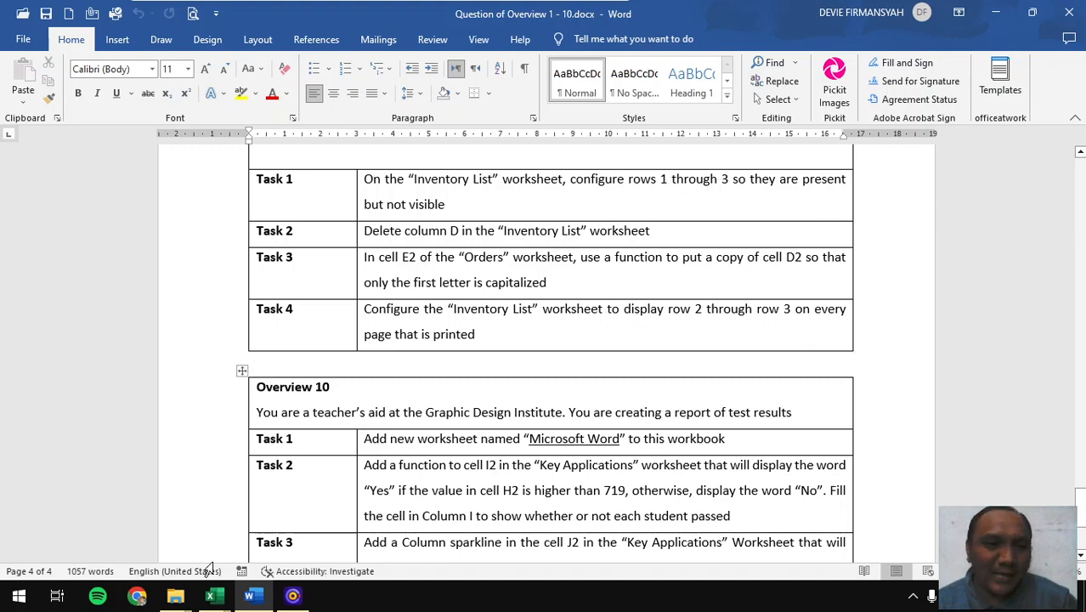
pyautogui.moveTo(216, 598)
pyautogui.click(132, 527)
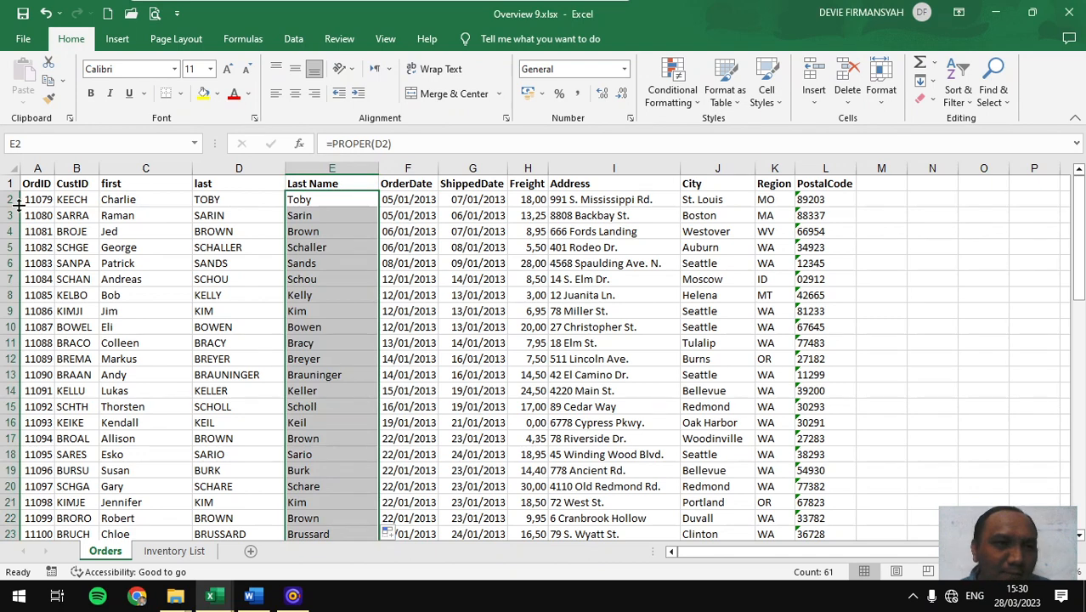
pyautogui.click(174, 550)
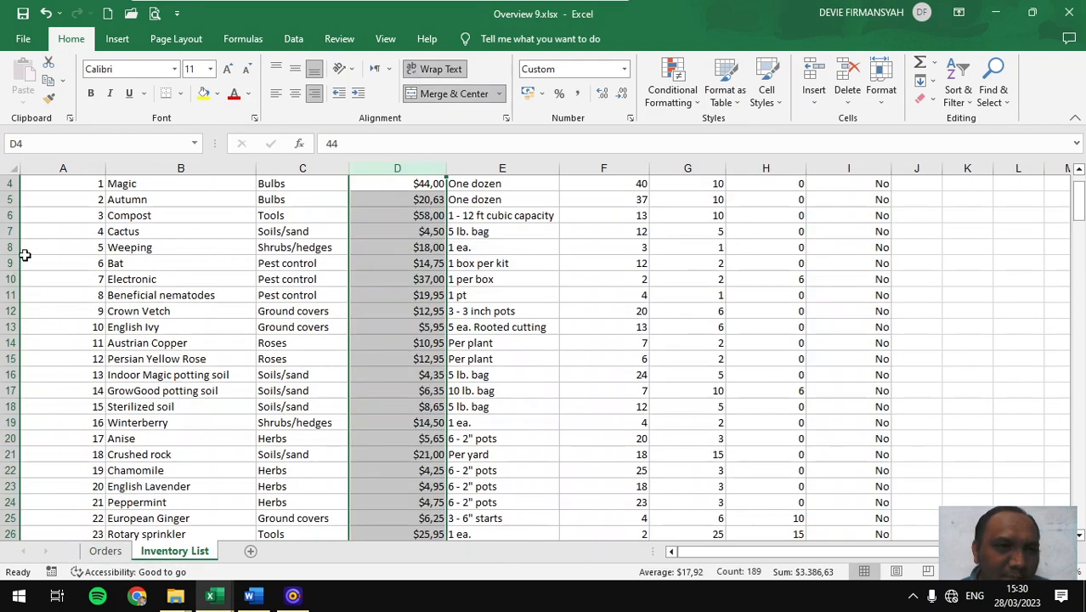
pyautogui.click(11, 182)
pyautogui.rightClick(8, 184)
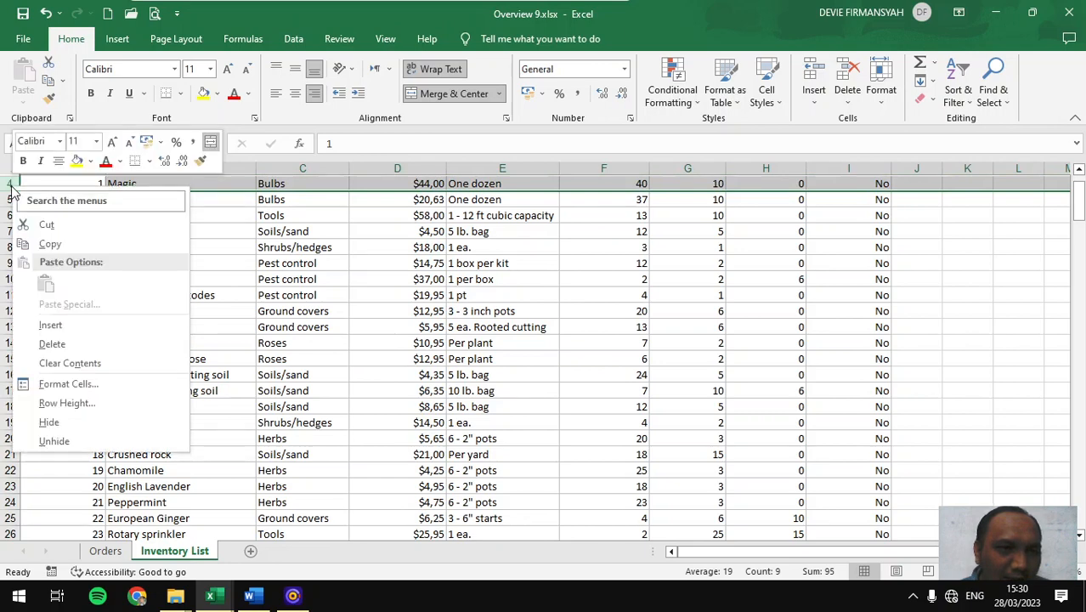
pyautogui.click(65, 441)
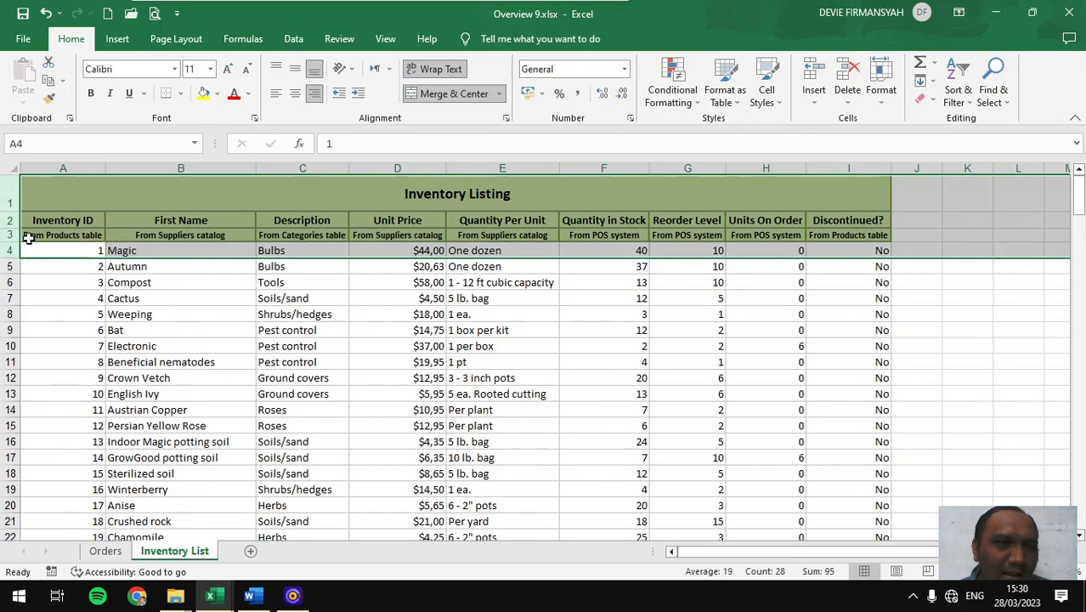
# - Set rows 2 through 3 of the Inventory List worksheet to repeat at the top of every printed page and preview the printout
pyautogui.moveTo(10, 220); pyautogui.dragTo(11, 233)
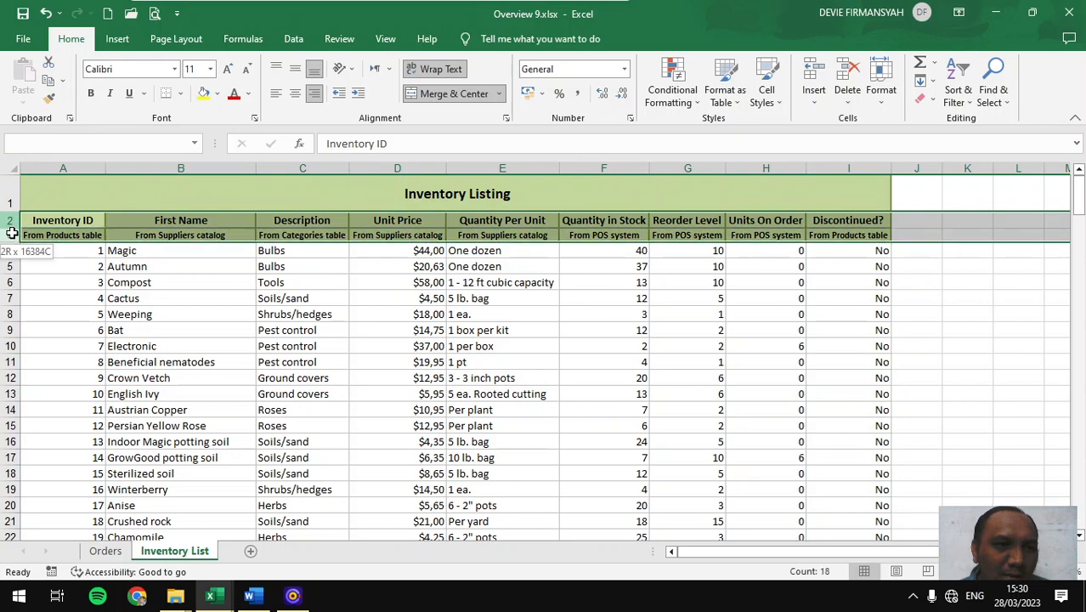
pyautogui.click(180, 39)
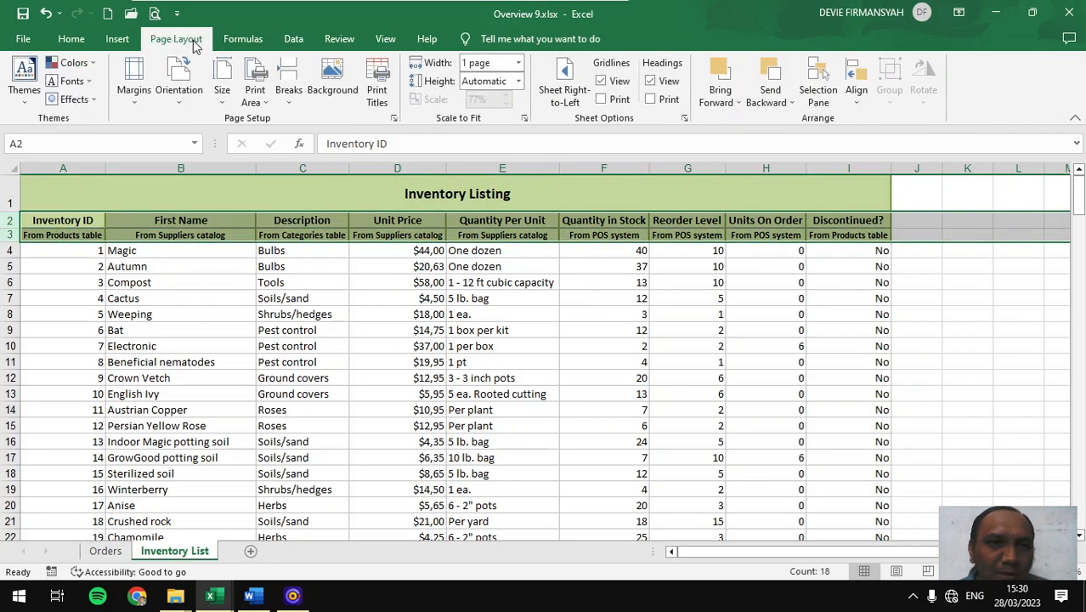
pyautogui.click(376, 92)
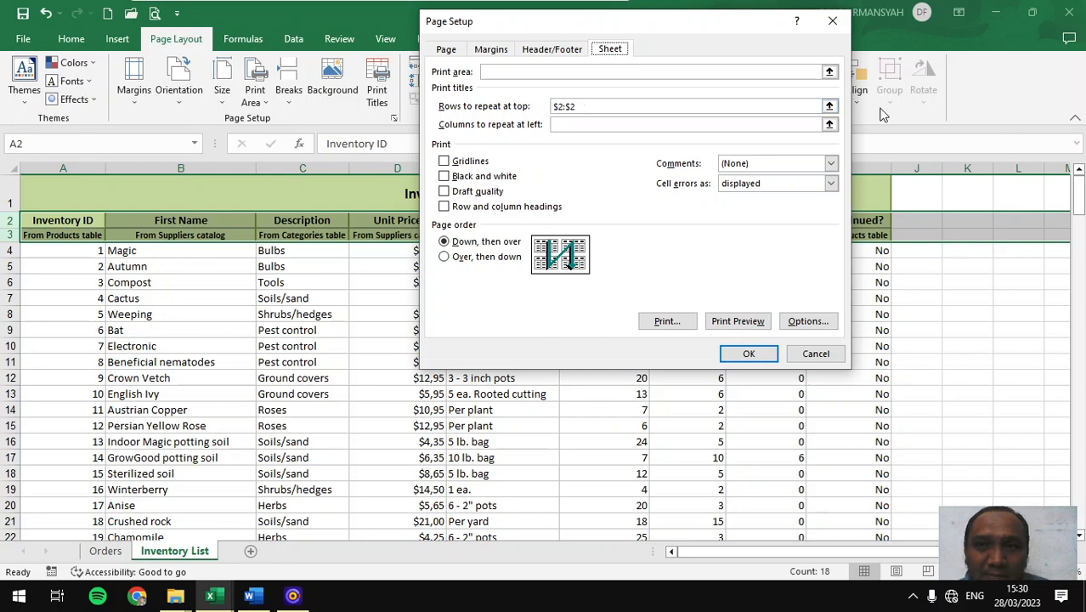
pyautogui.click(829, 106)
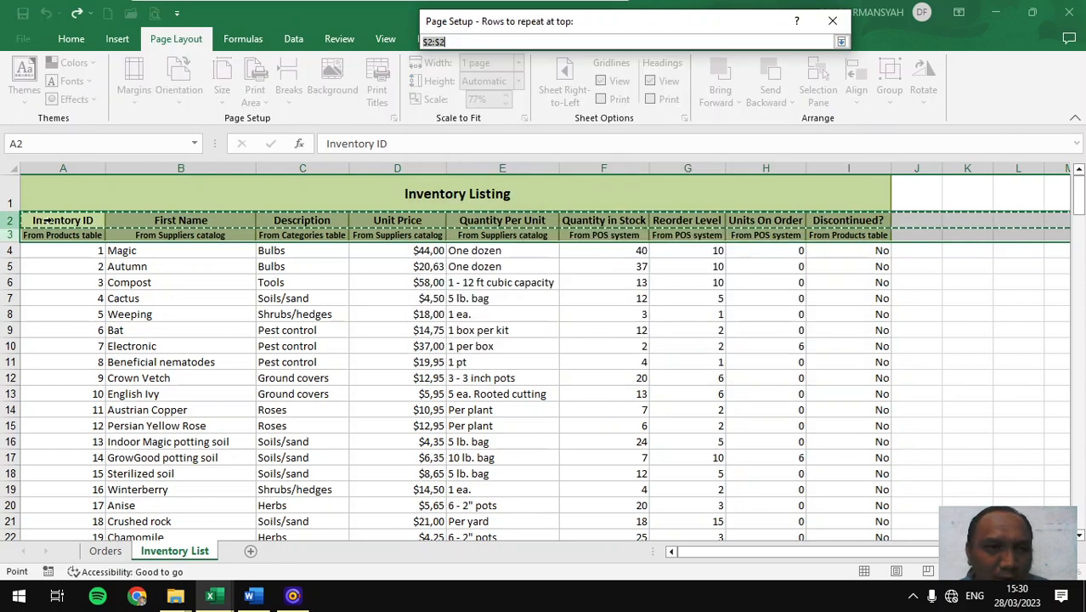
pyautogui.moveTo(11, 221); pyautogui.dragTo(12, 235)
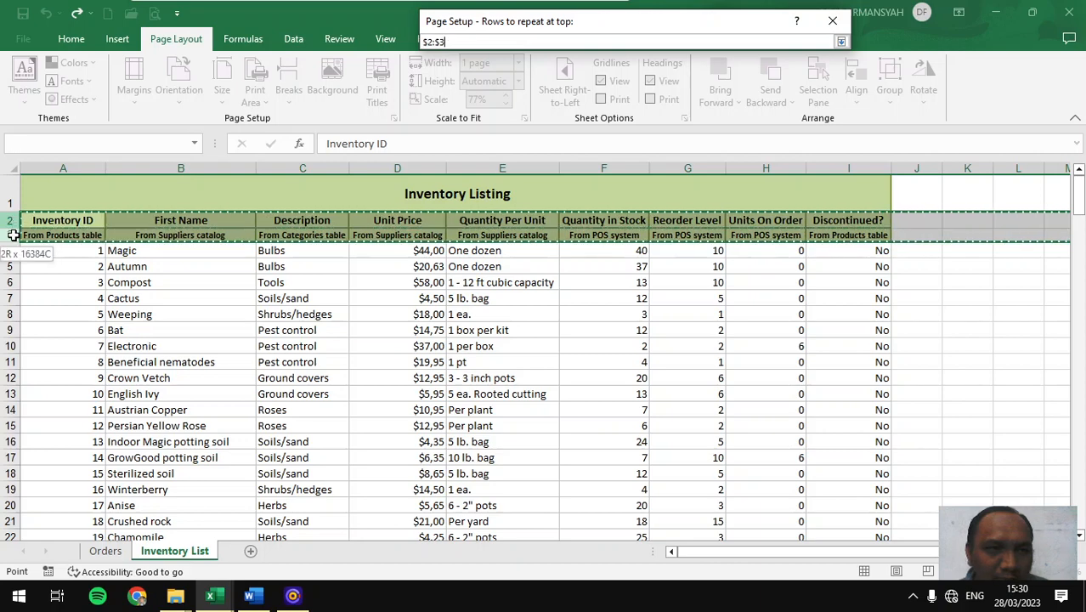
pyautogui.click(840, 43)
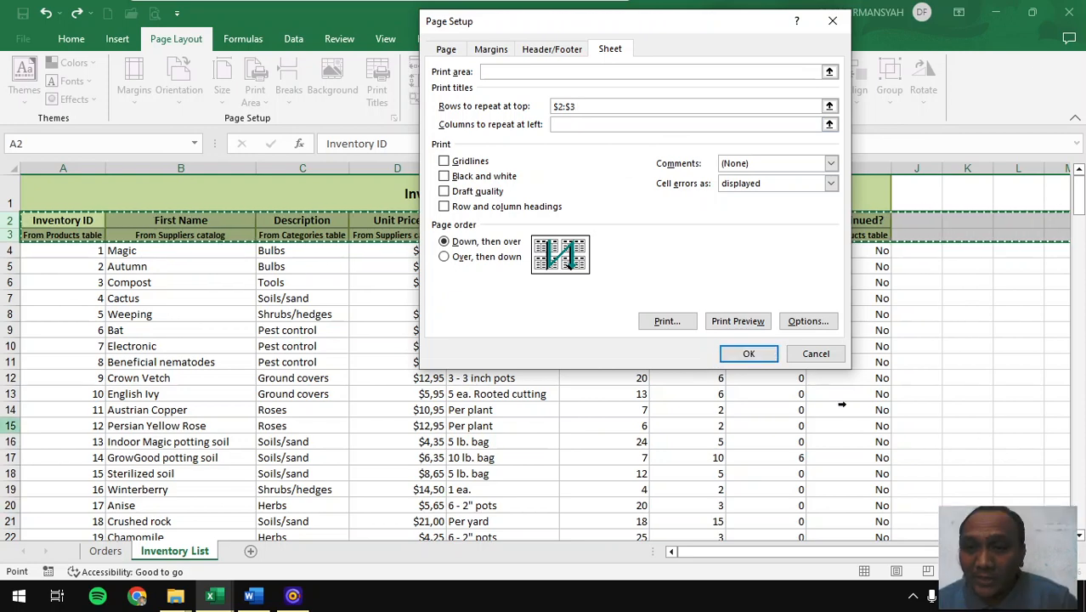
pyautogui.click(737, 321)
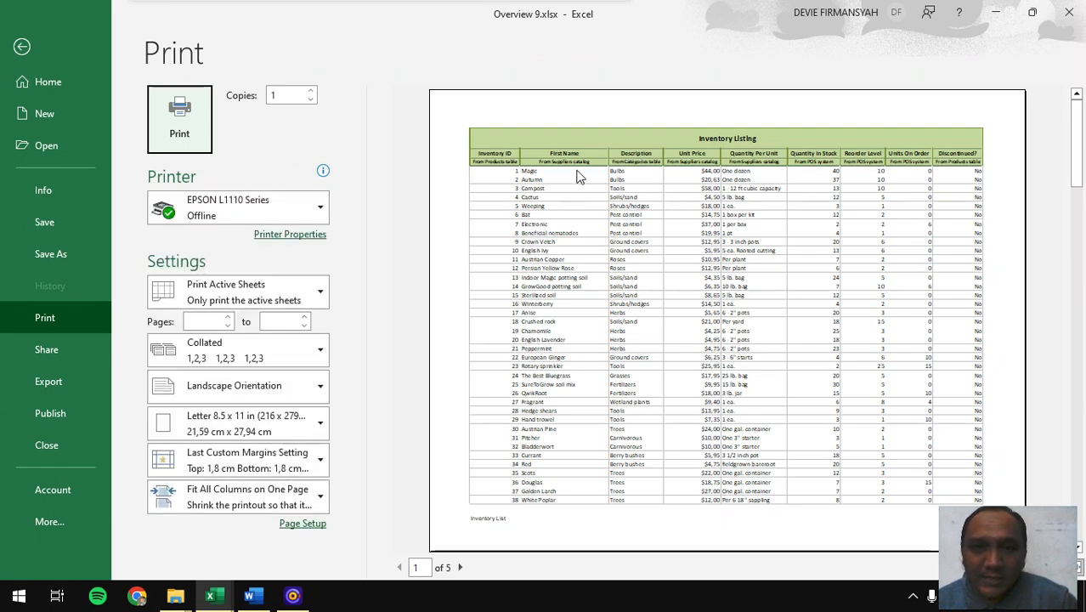
pyautogui.click(23, 48)
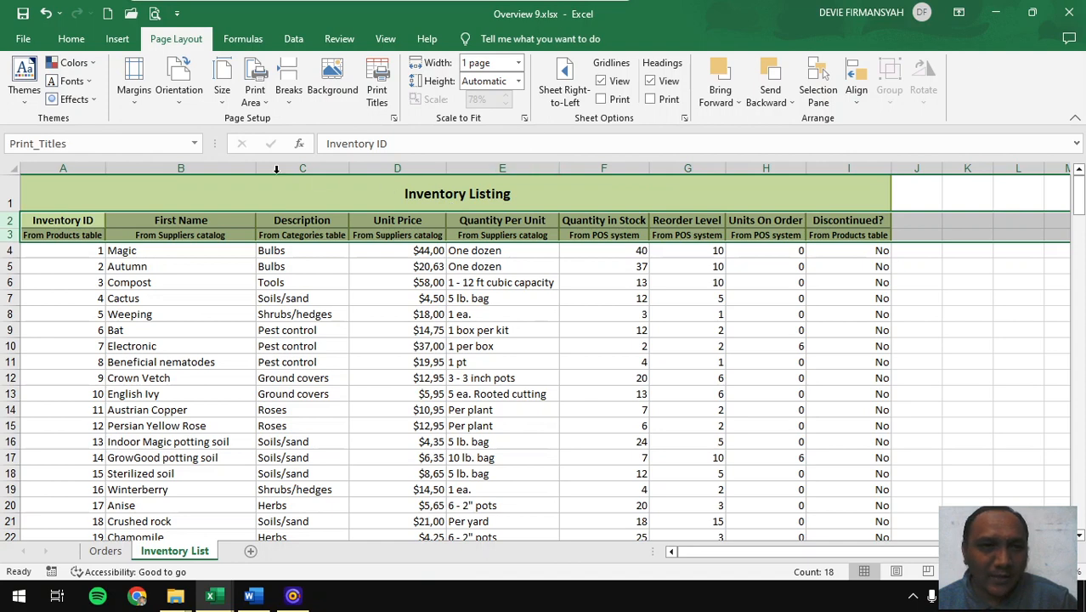
# - Check the rows to repeat in the print titles settings and page through the Inventory List print preview to page 3
pyautogui.click(376, 93)
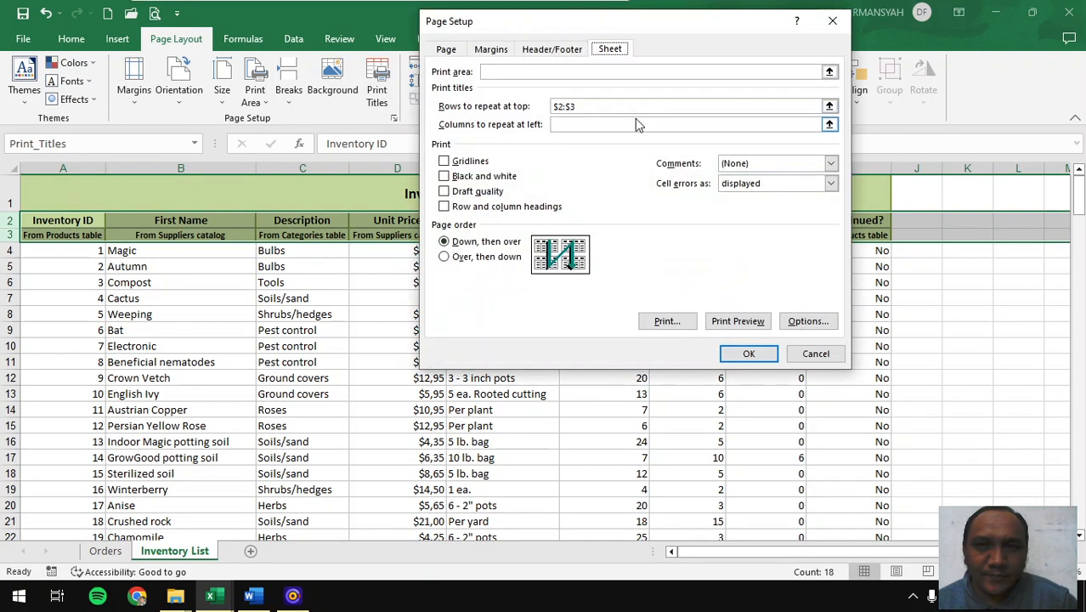
pyautogui.click(563, 107)
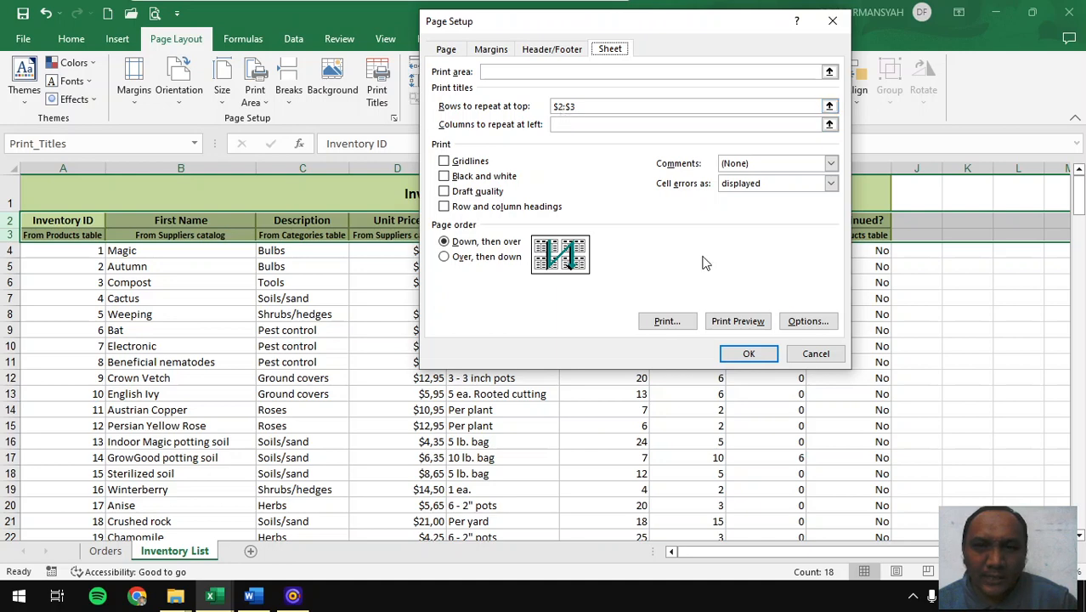
pyautogui.click(745, 353)
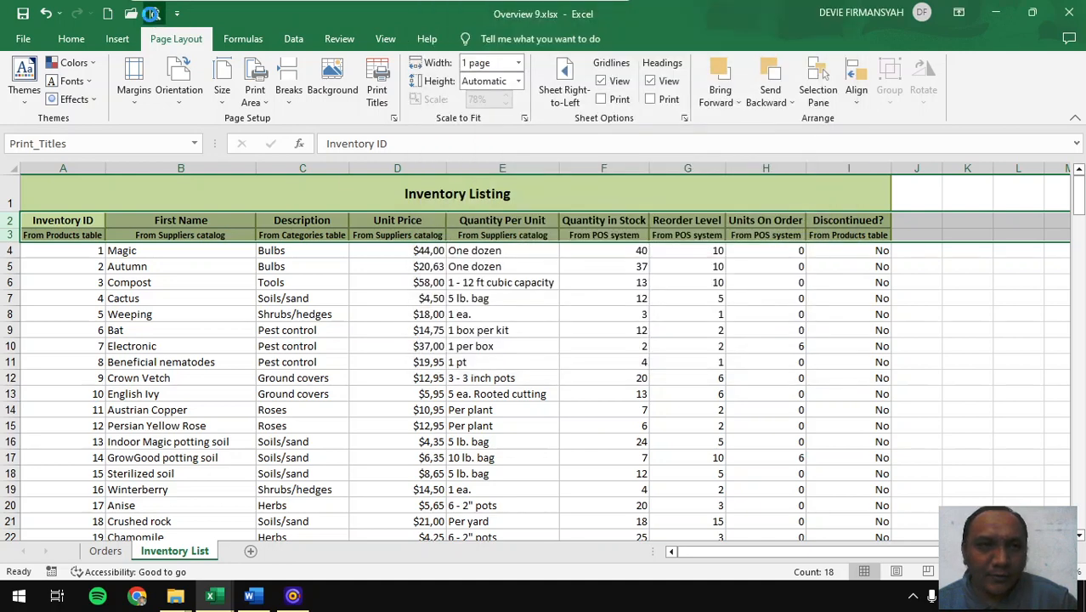
pyautogui.click(153, 15)
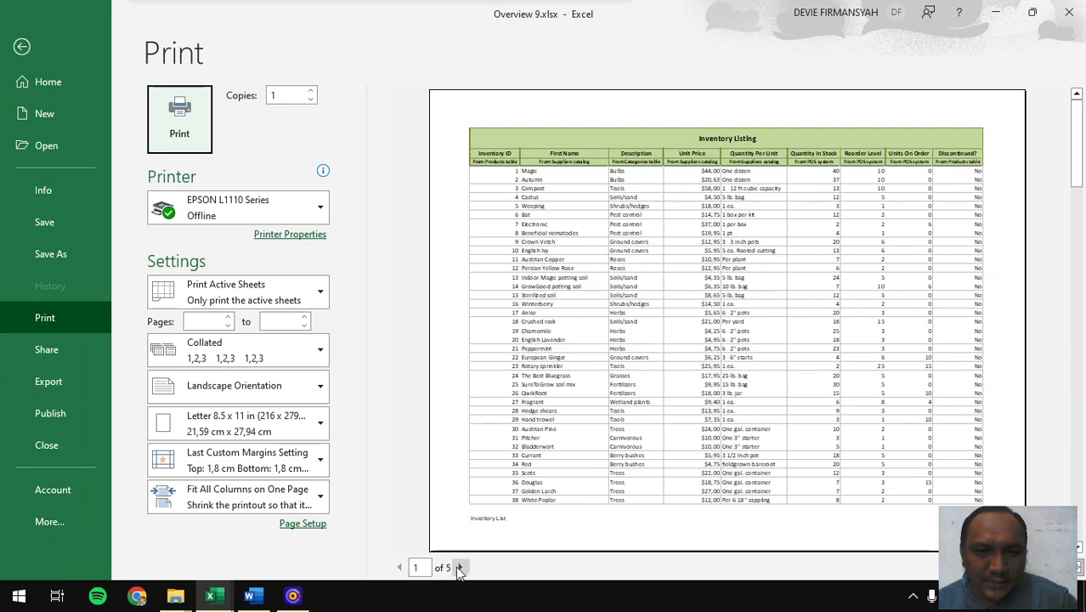
pyautogui.click(460, 567)
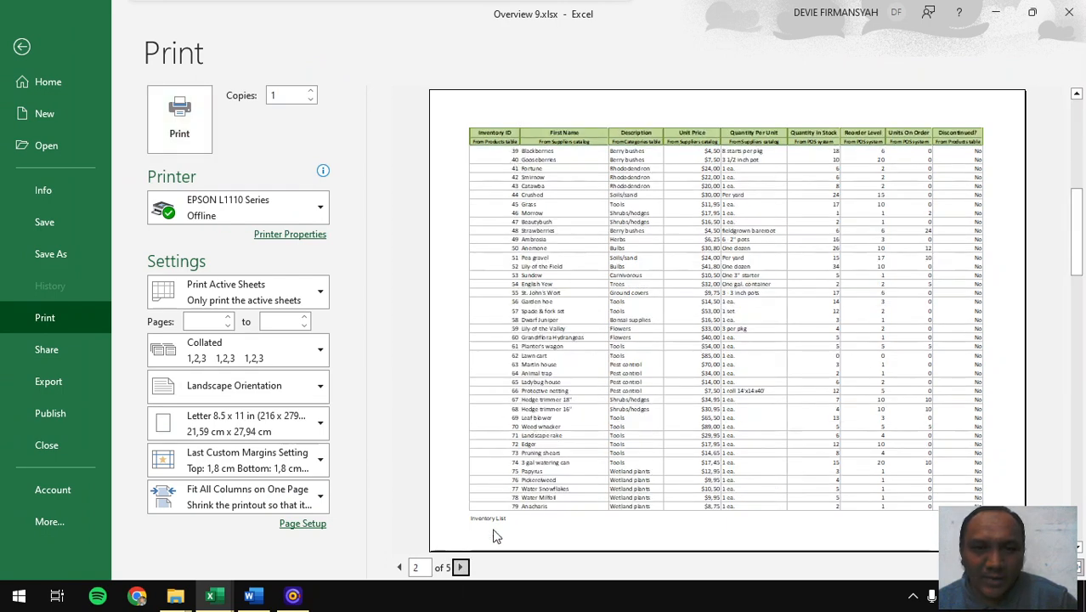
pyautogui.click(460, 567)
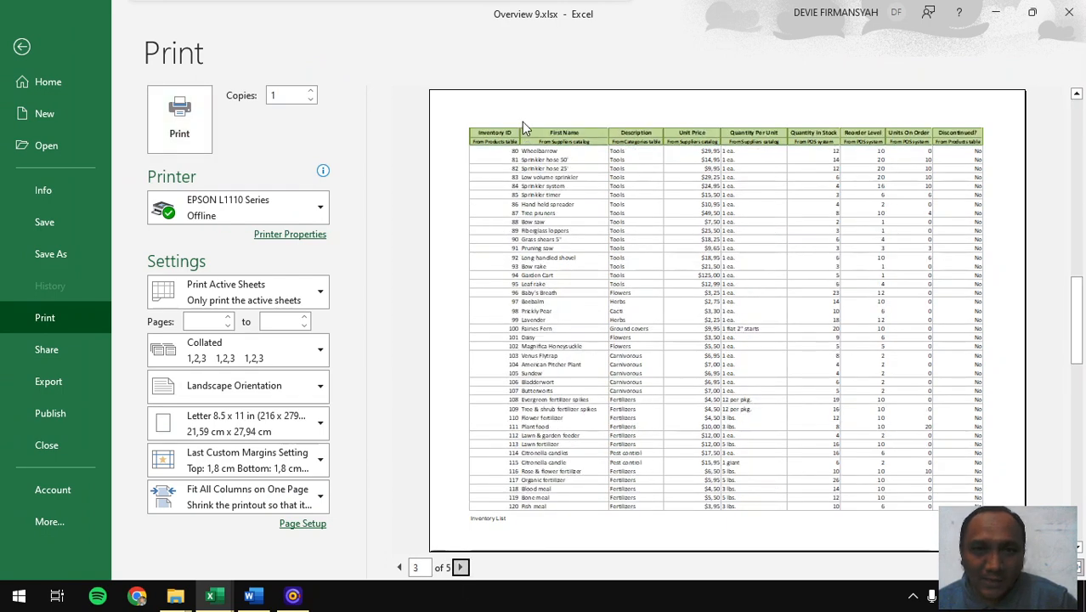
pyautogui.click(22, 46)
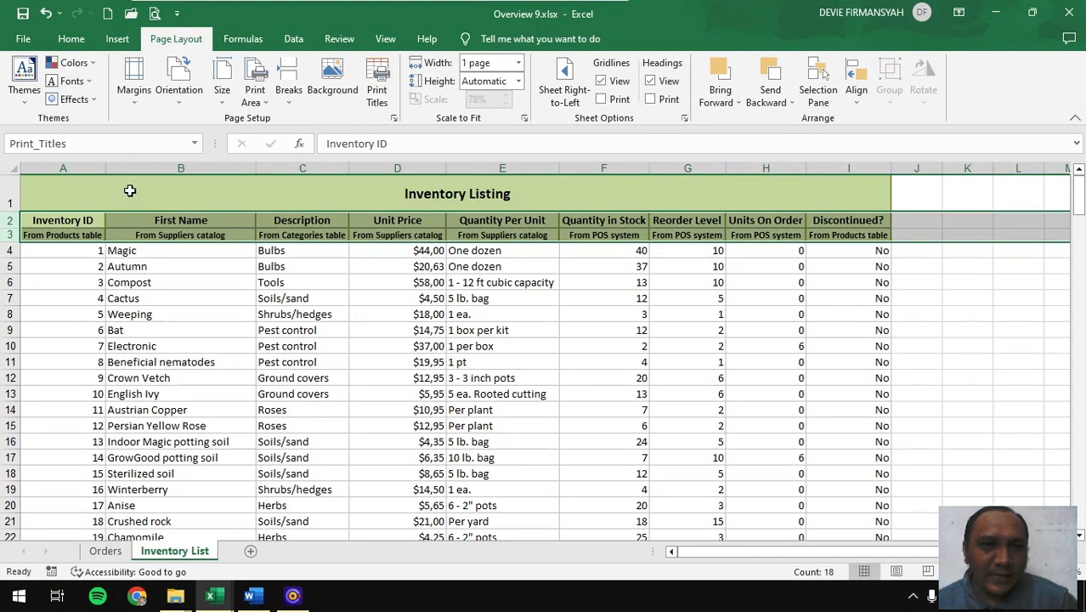
# - Review the Overview 9 tasks in the Word question document and close Overview 9.xlsx without saving the changes
pyautogui.click(244, 599)
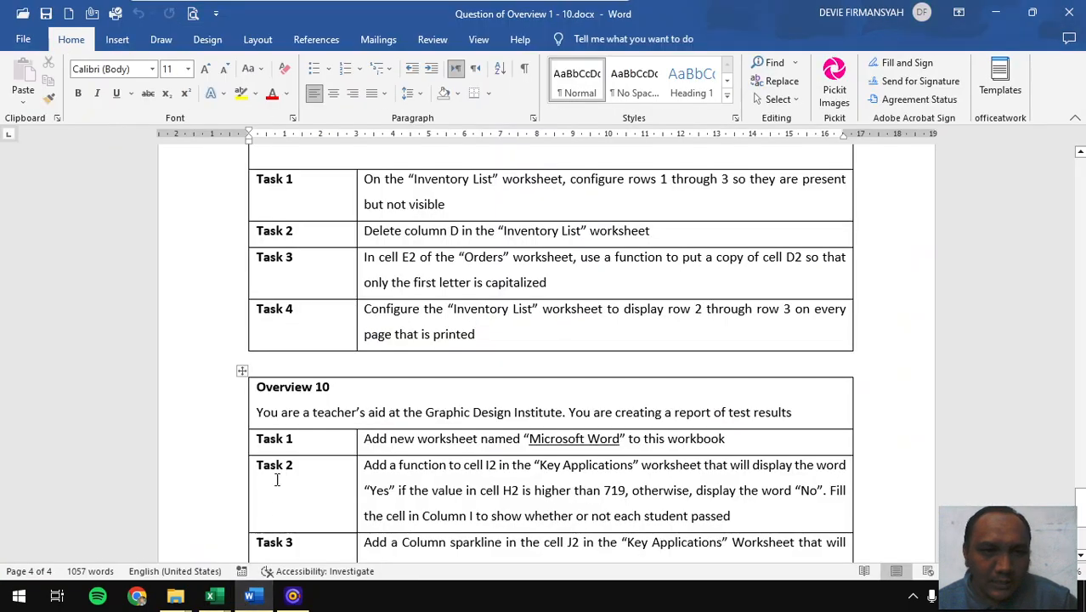
pyautogui.scroll(2, 461, 358)
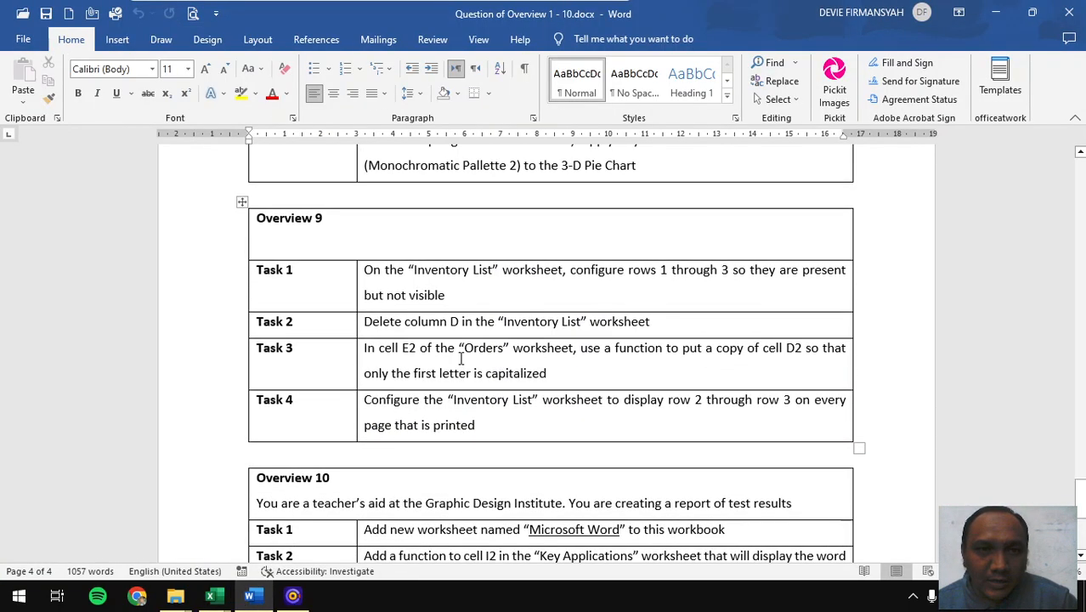
pyautogui.moveTo(210, 595)
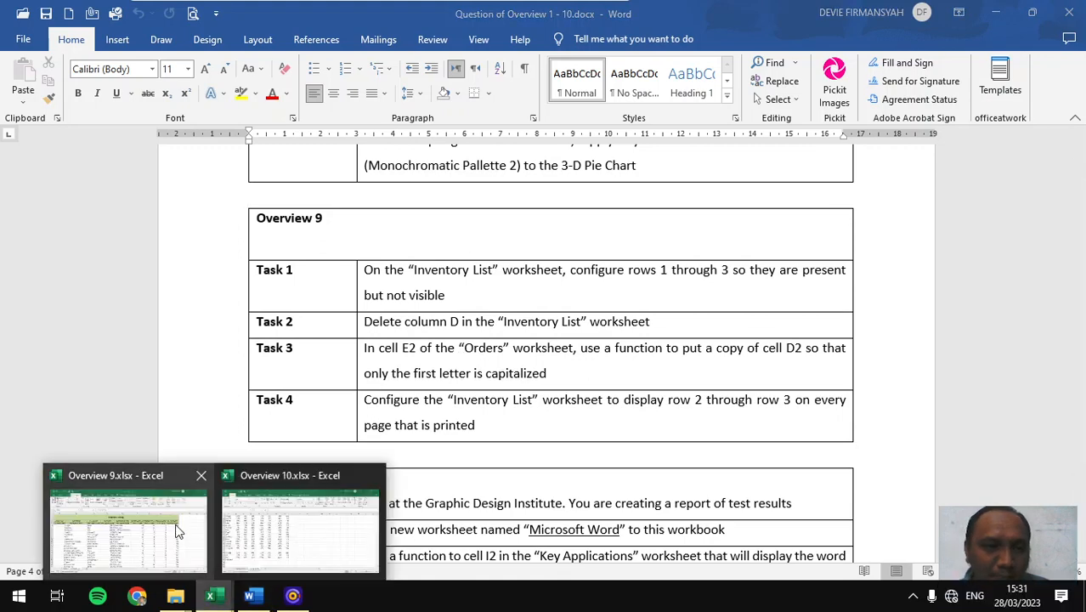
pyautogui.click(198, 478)
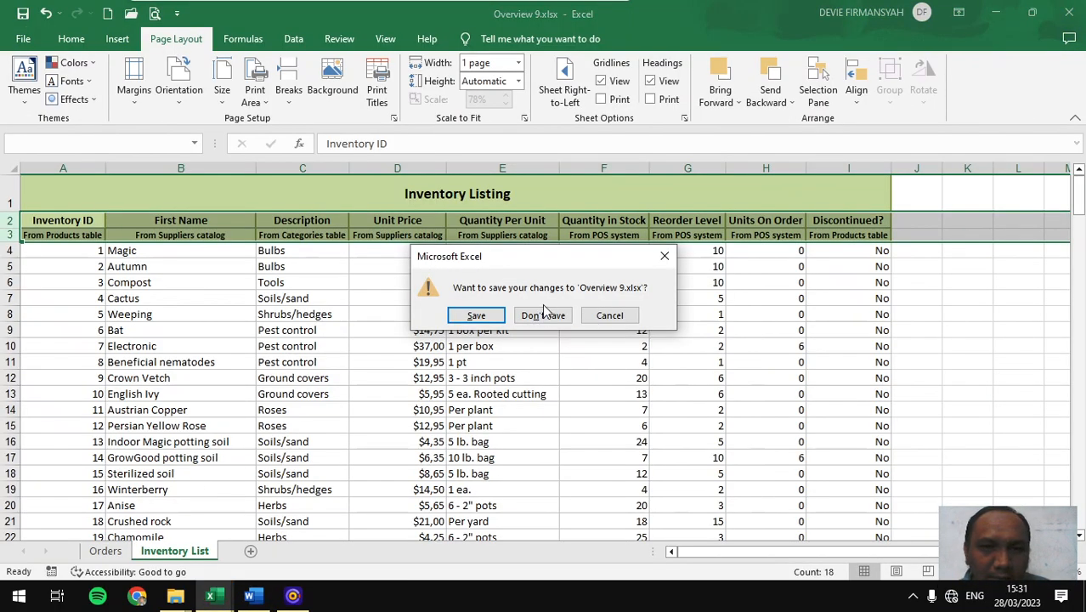
pyautogui.click(543, 314)
# - Read the Overview 10 tasks in the Word document, return to Overview 10.xlsx and add a new worksheet named "Microsoft Word"
pyautogui.scroll(3, 391, 433)
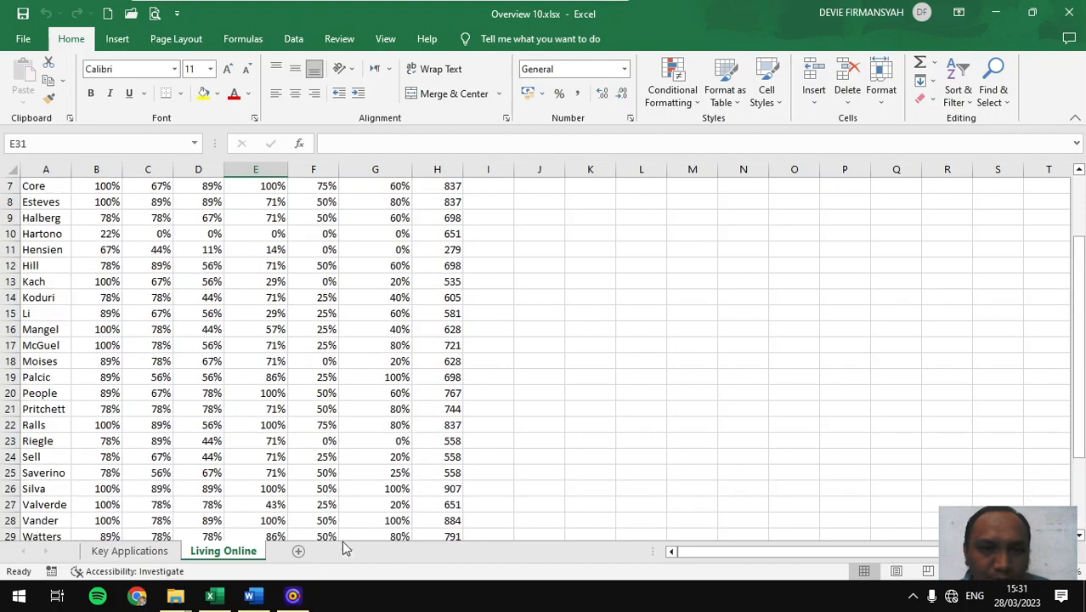
pyautogui.click(249, 595)
pyautogui.scroll(-2, 339, 363)
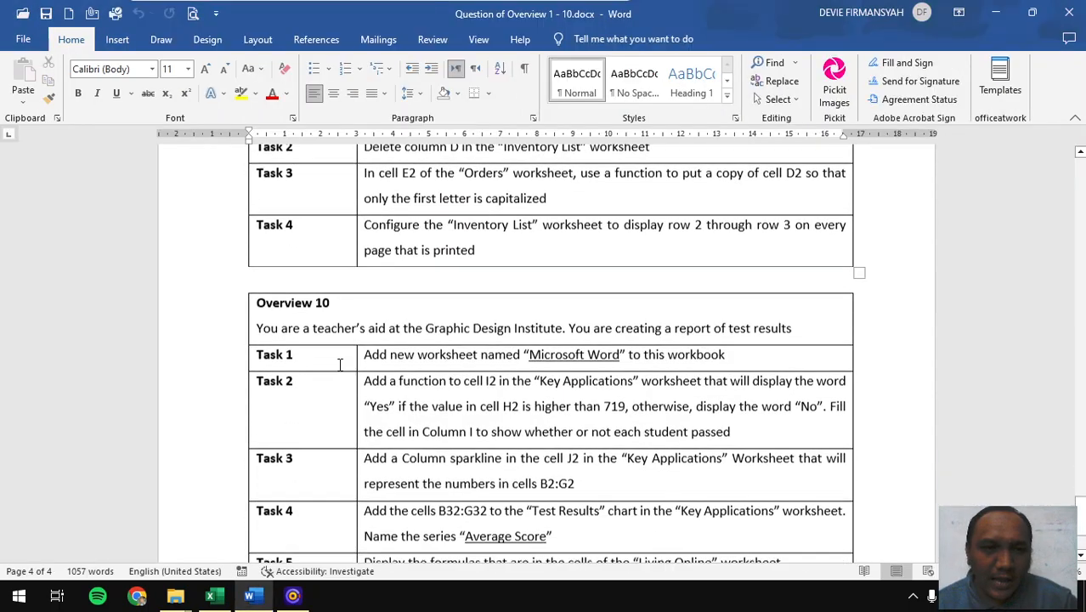
pyautogui.scroll(-3, 340, 364)
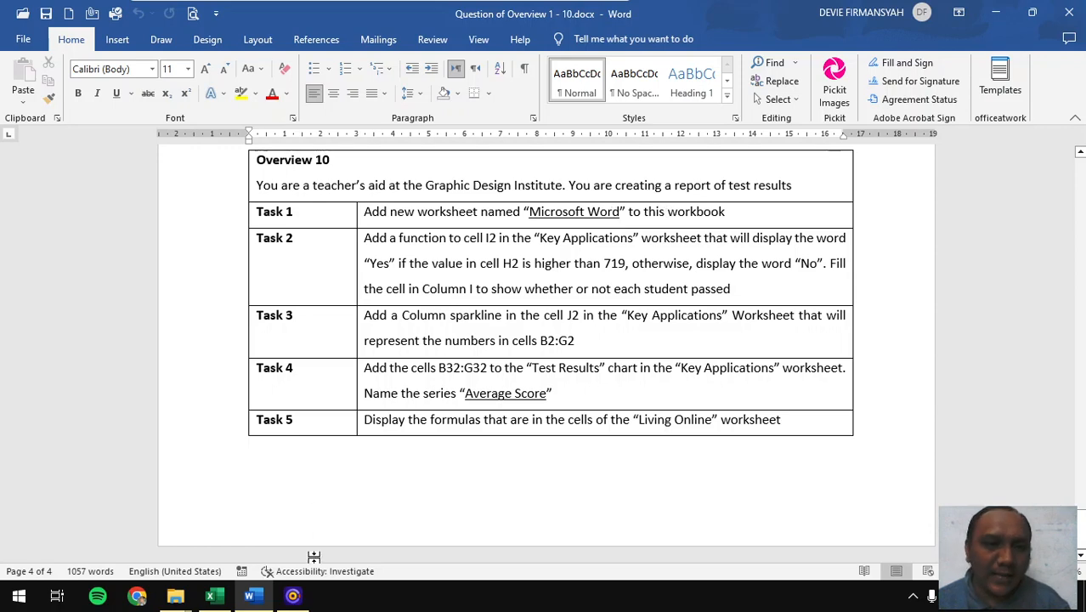
pyautogui.click(227, 598)
pyautogui.click(293, 553)
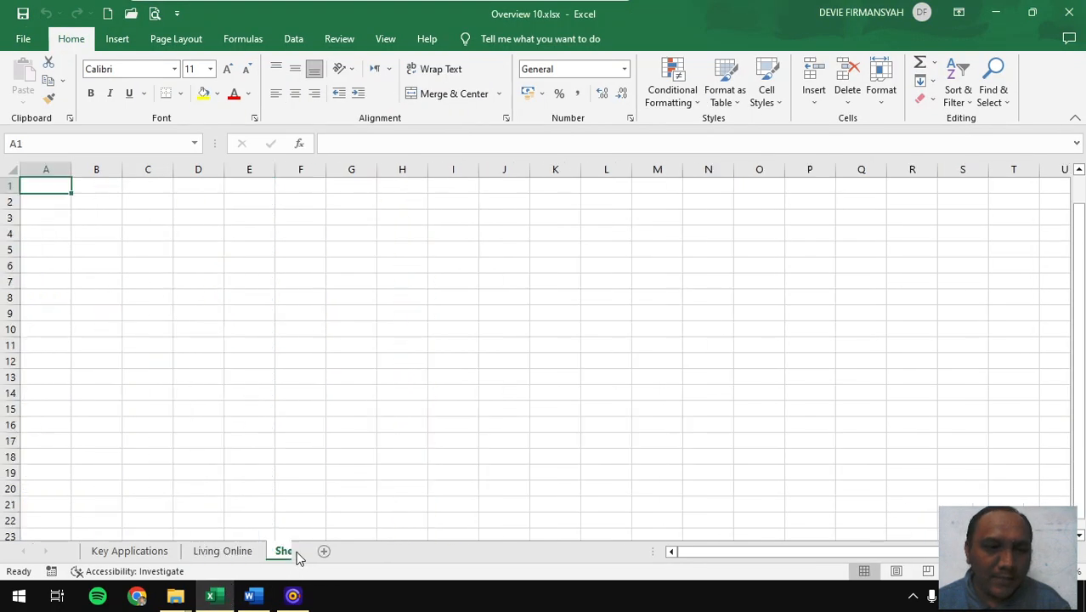
pyautogui.rightClick(290, 552)
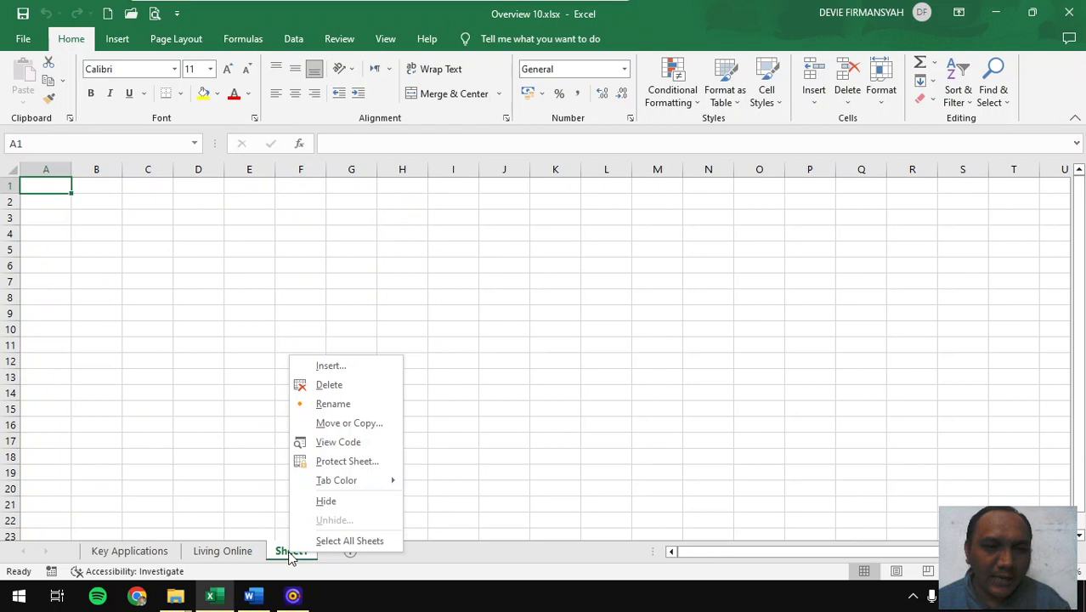
pyautogui.click(323, 407)
pyautogui.write('Mi')
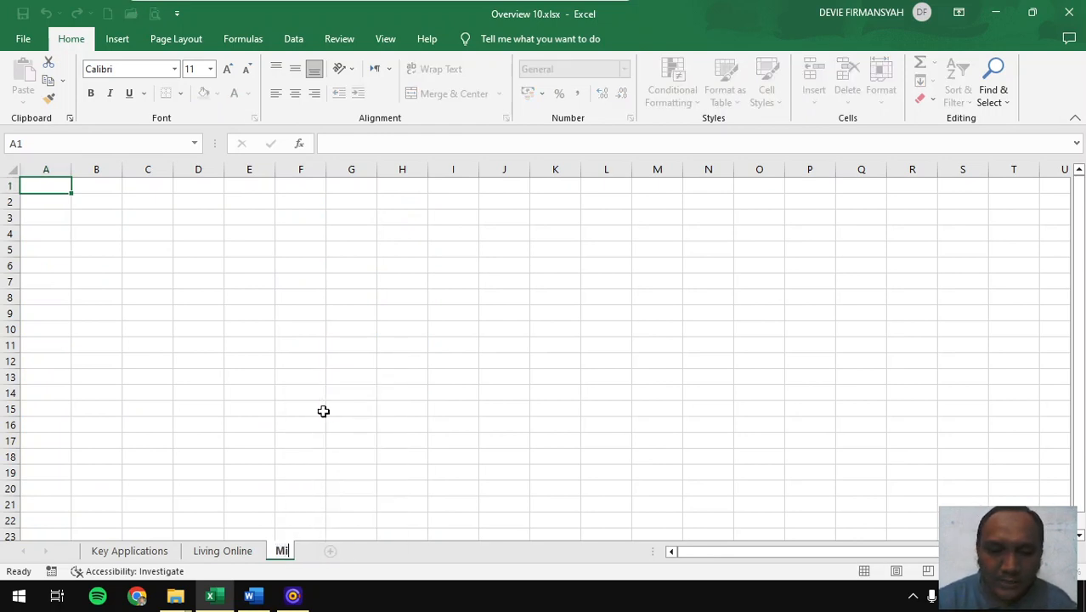
pyautogui.write('croso')
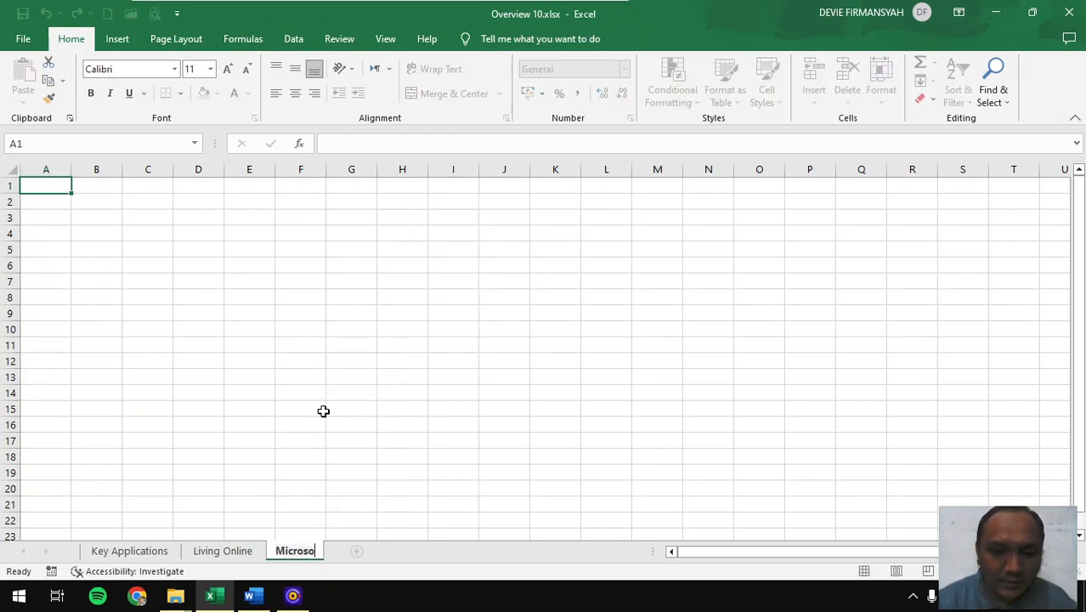
pyautogui.write('ft Word')
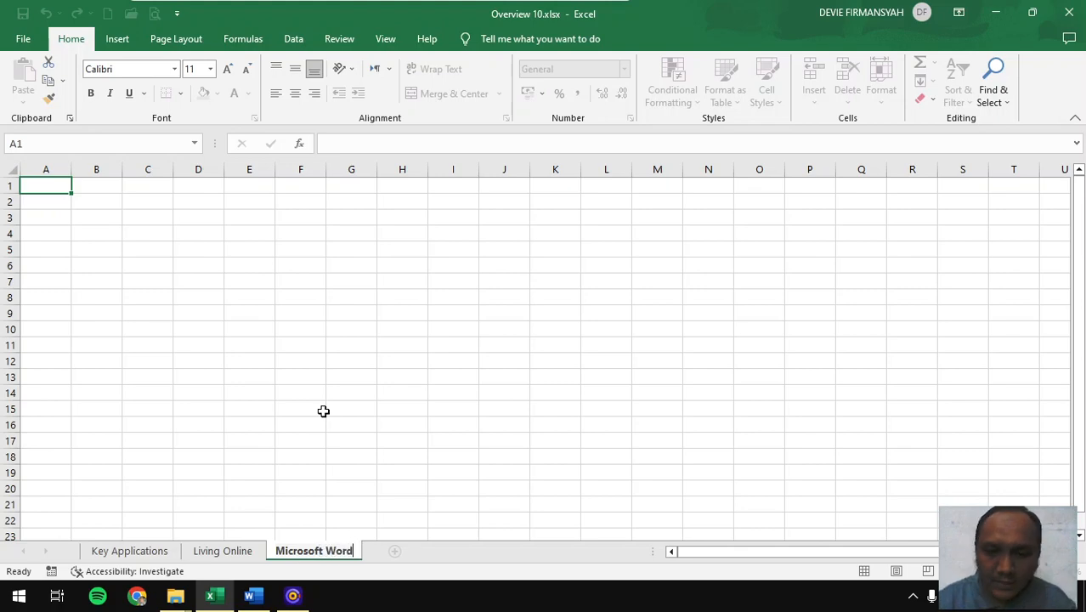
pyautogui.press('Return')
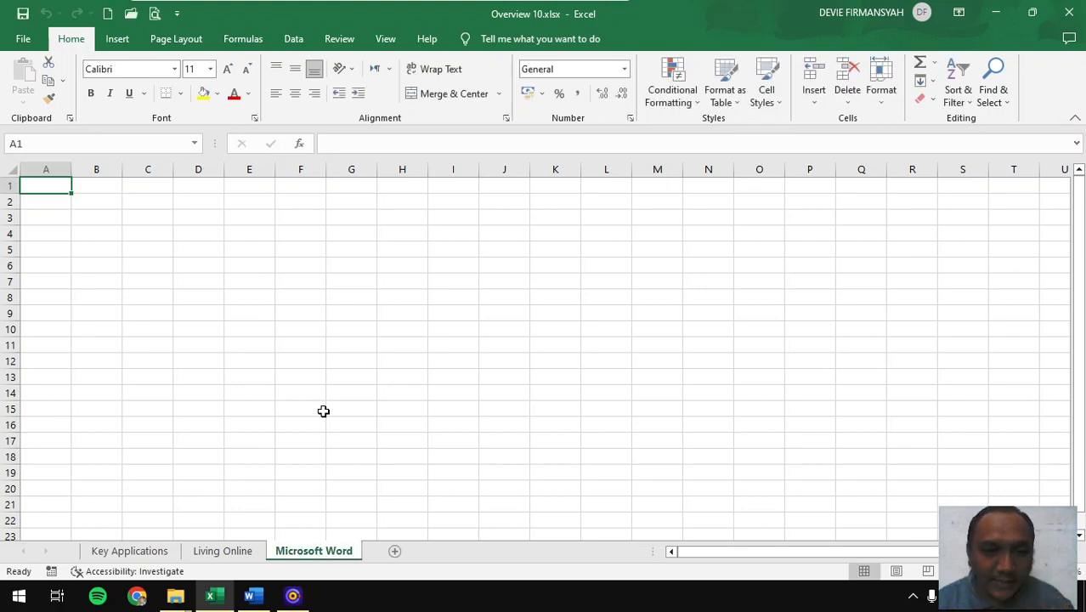
# - Read Task 2 of Overview 10 in the Word document and open the Key Applications worksheet of Overview 10.xlsx in Excel
pyautogui.click(249, 594)
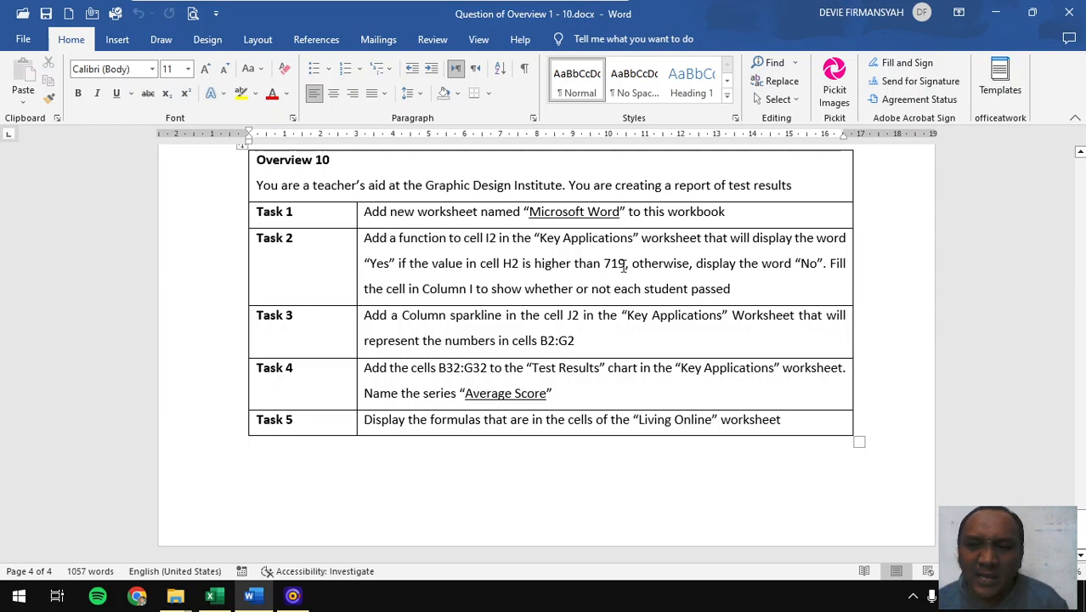
pyautogui.click(213, 596)
pyautogui.click(162, 552)
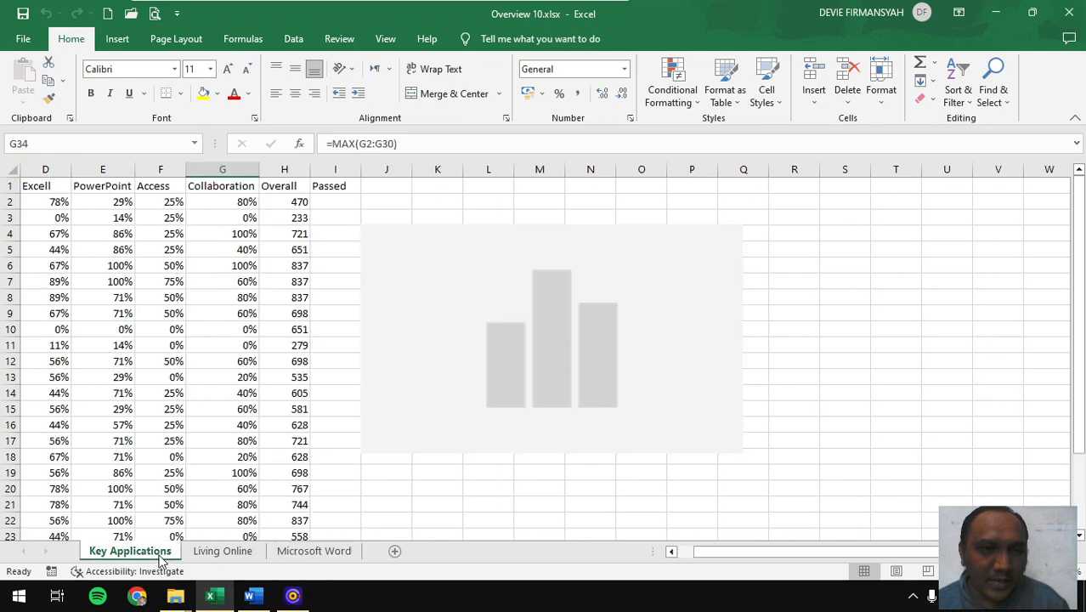
# - Enter the formula =IF(H2>719;"Yes";"No") in cell I2 of the Key Applications worksheet
pyautogui.click(324, 206)
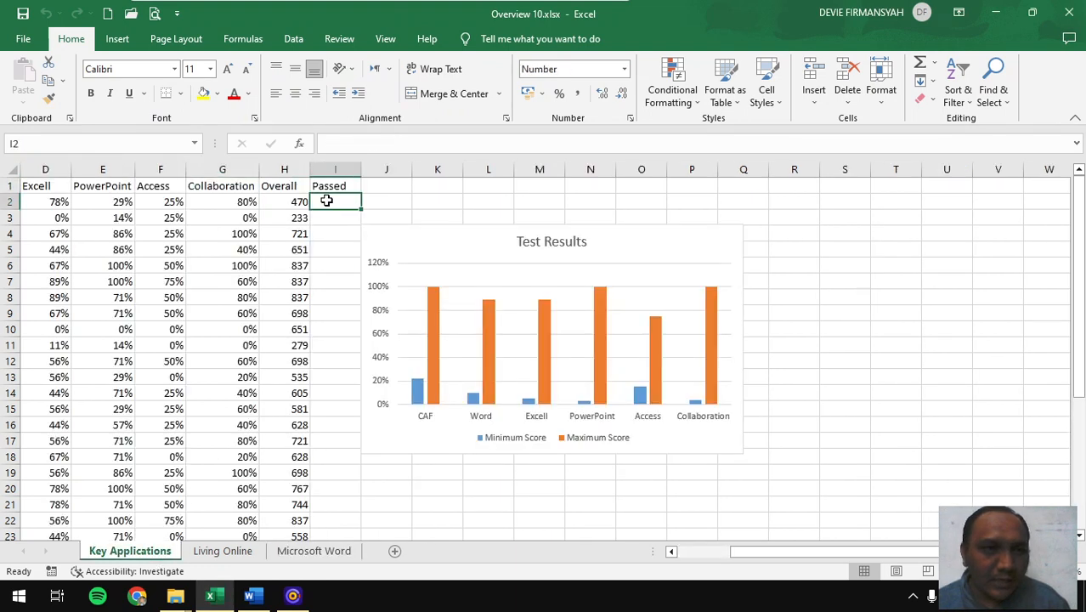
pyautogui.write('=')
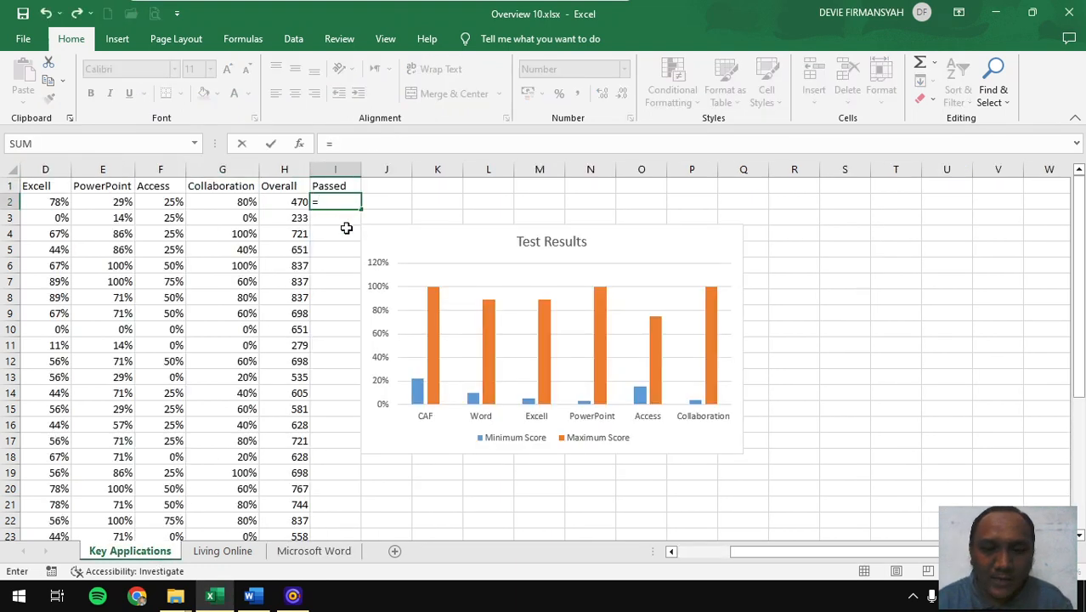
pyautogui.write('if')
pyautogui.press('Tab')
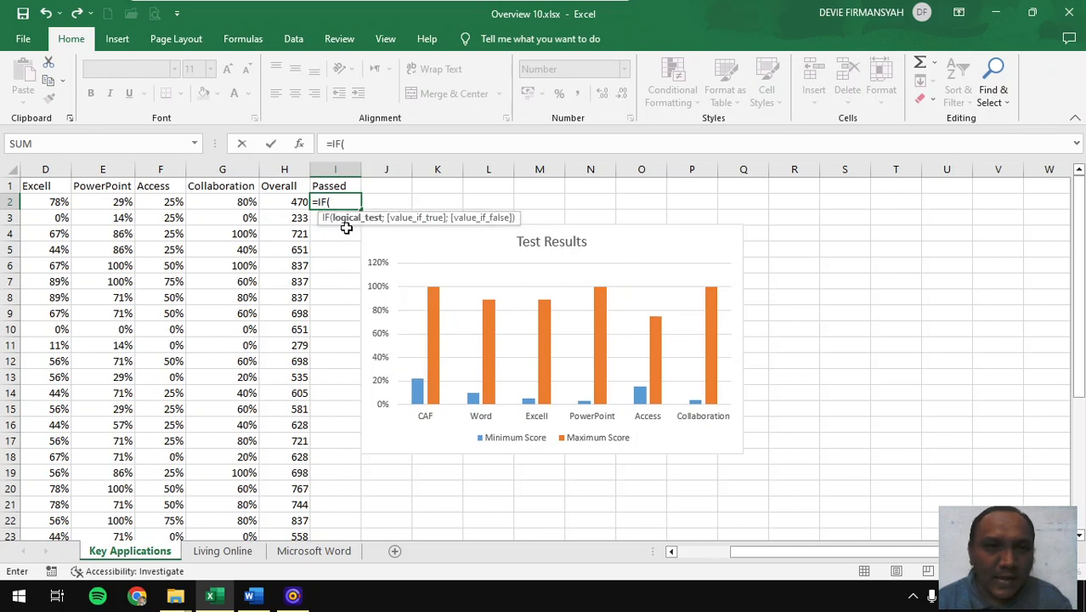
pyautogui.click(294, 203)
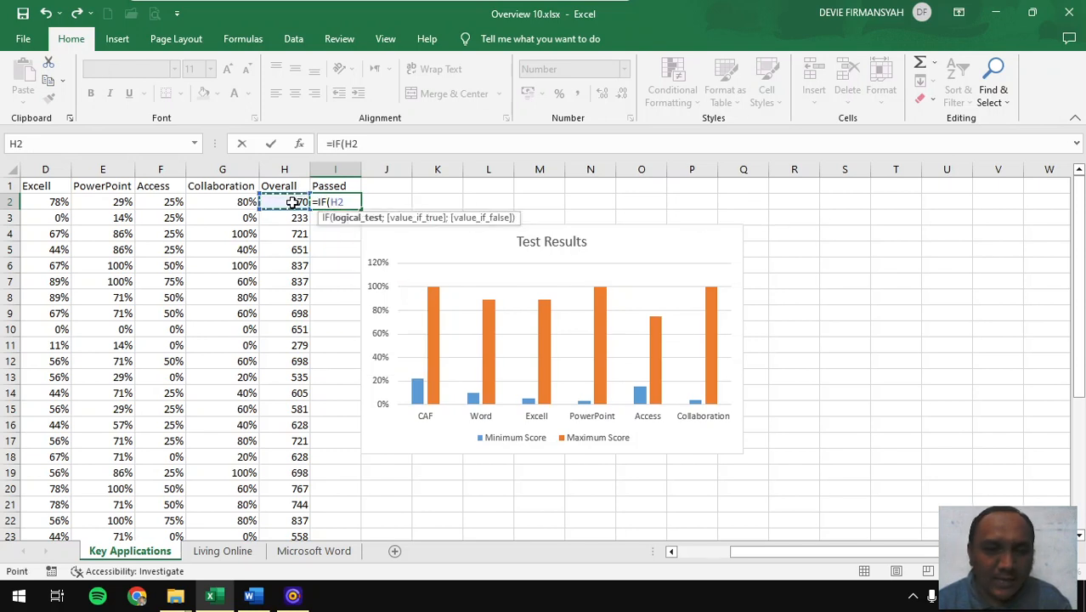
pyautogui.write('>')
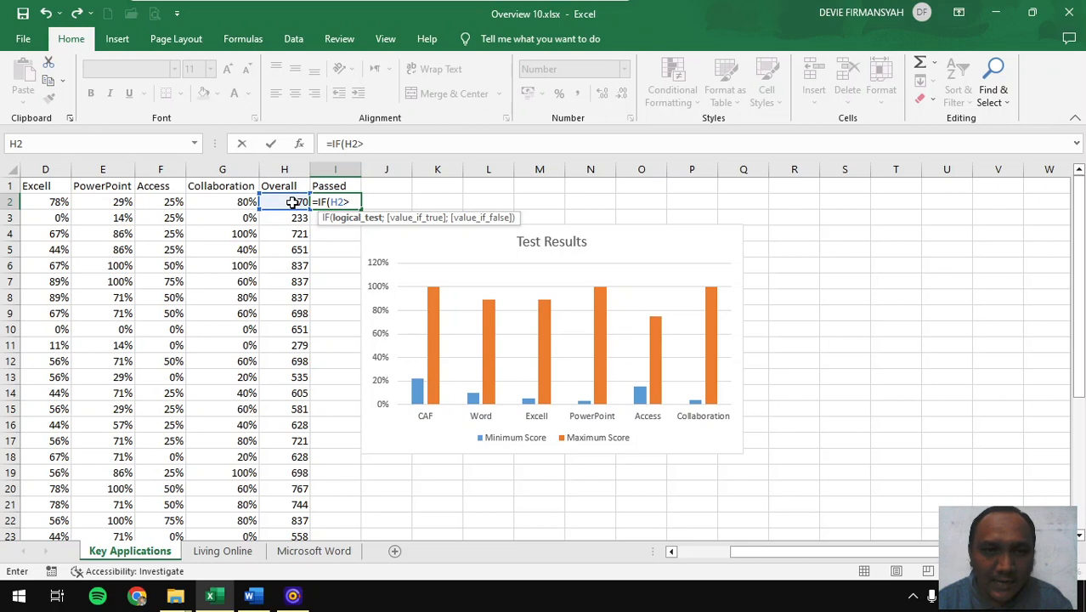
pyautogui.write('719')
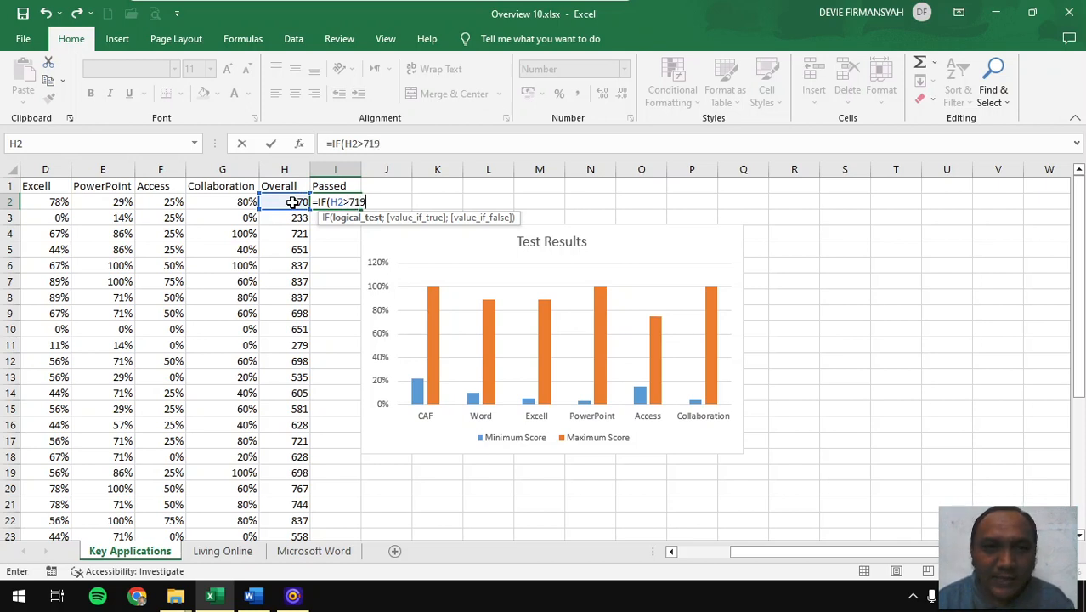
pyautogui.write(';')
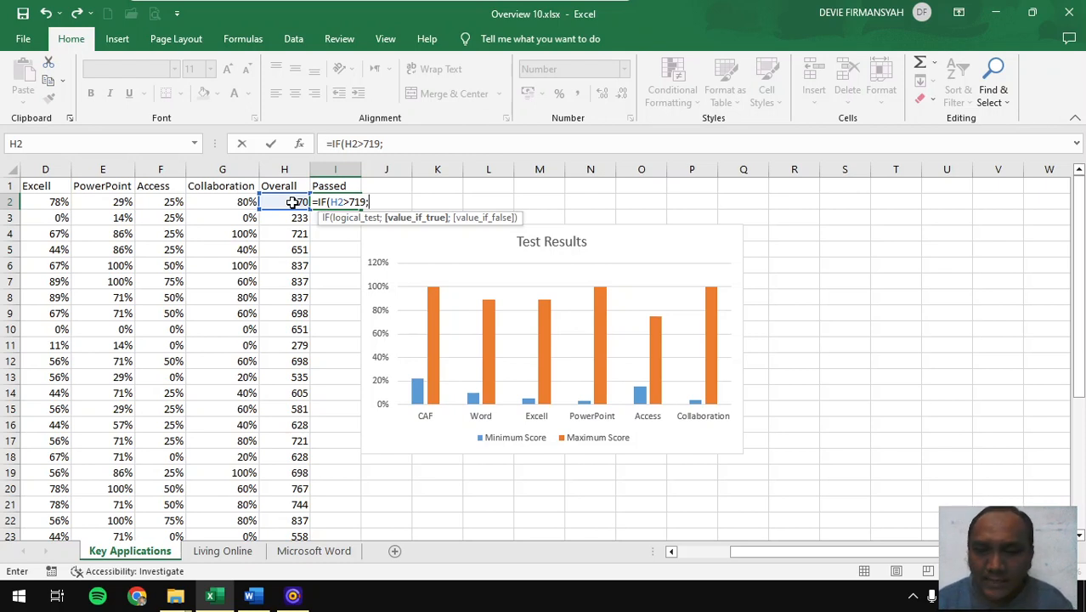
pyautogui.write('"Yes')
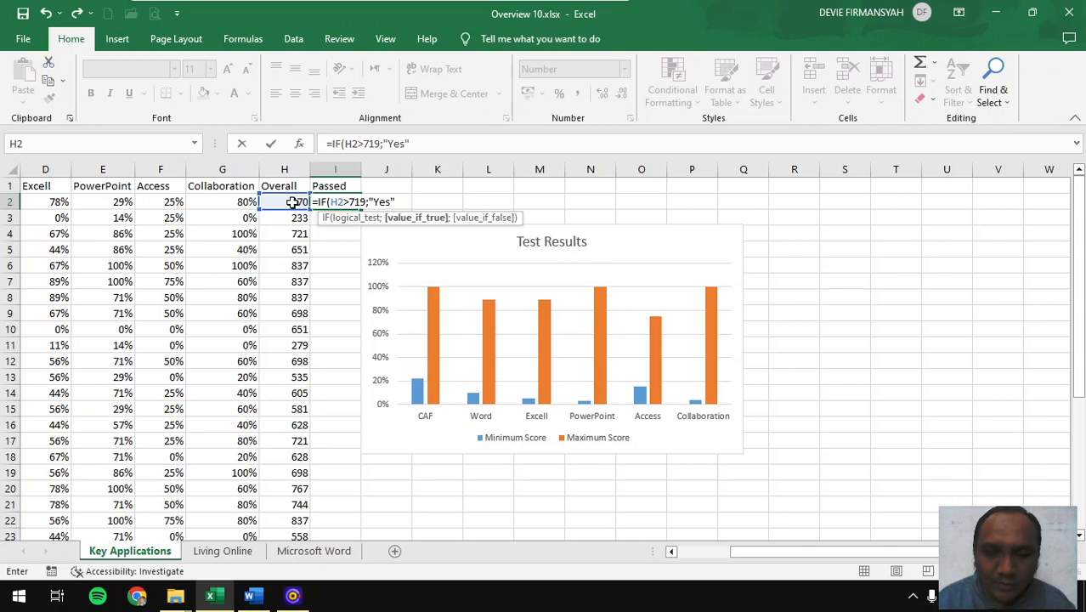
pyautogui.write(';"')
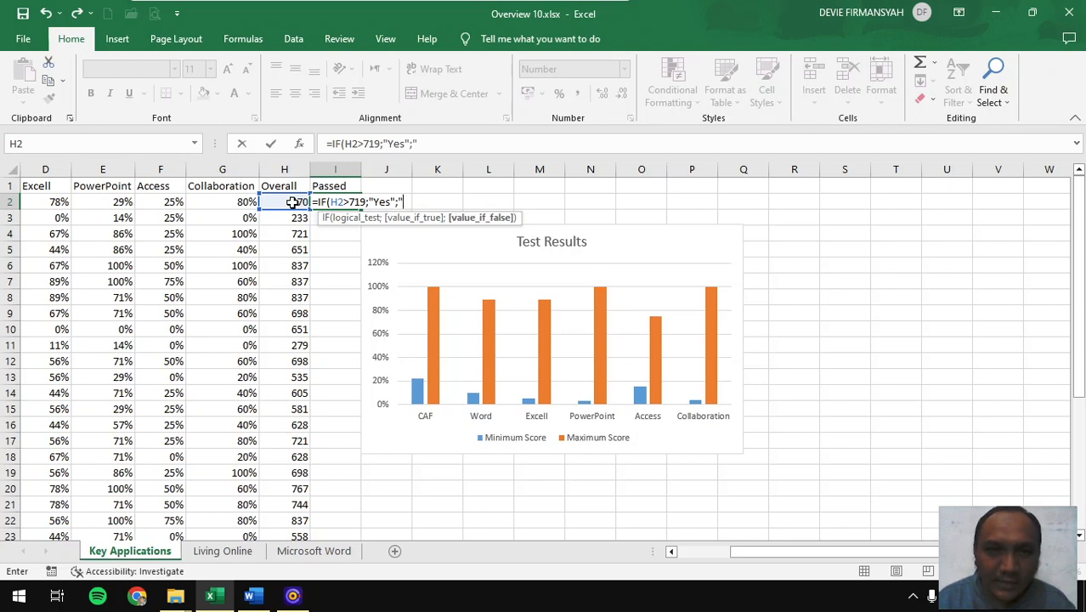
pyautogui.write('No')
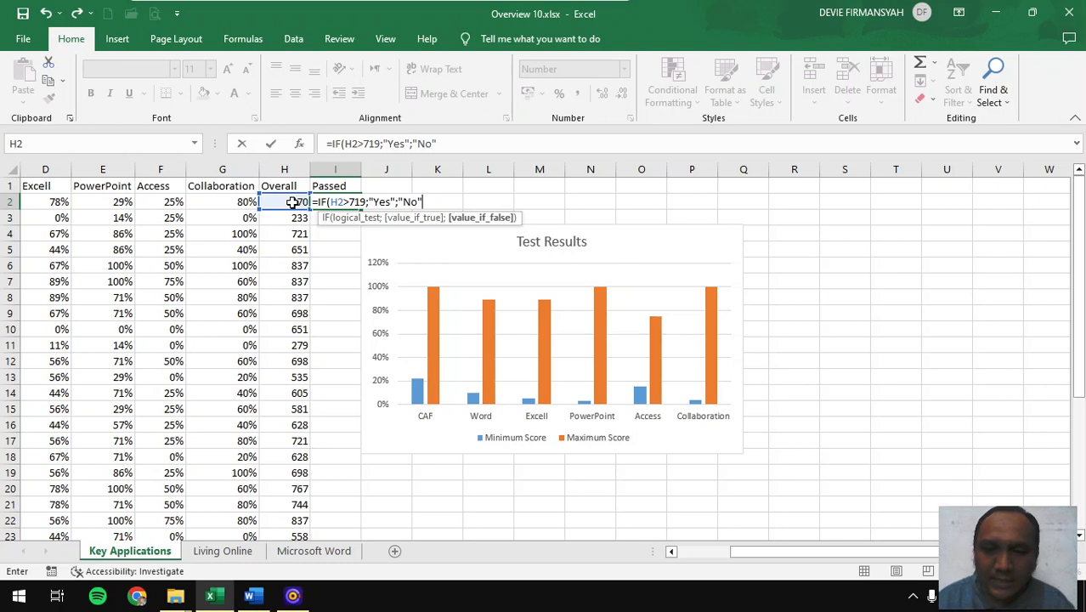
pyautogui.write('"')
pyautogui.press('Return')
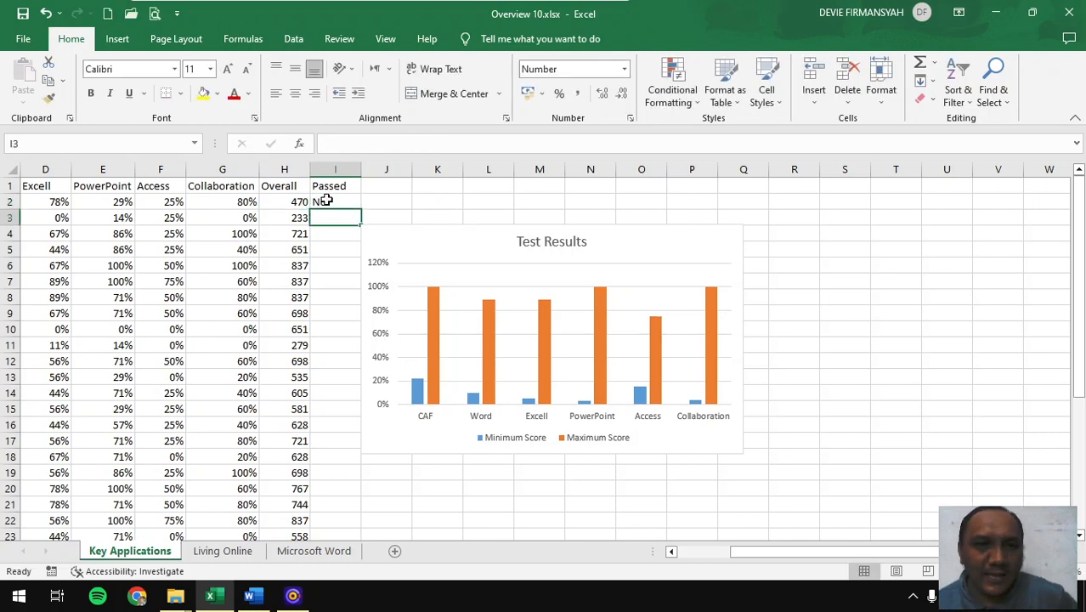
# - Fill the IF formula from cell I2 down the Passed column for all students and check the copy in I4
pyautogui.click(328, 201)
pyautogui.doubleClick(361, 210)
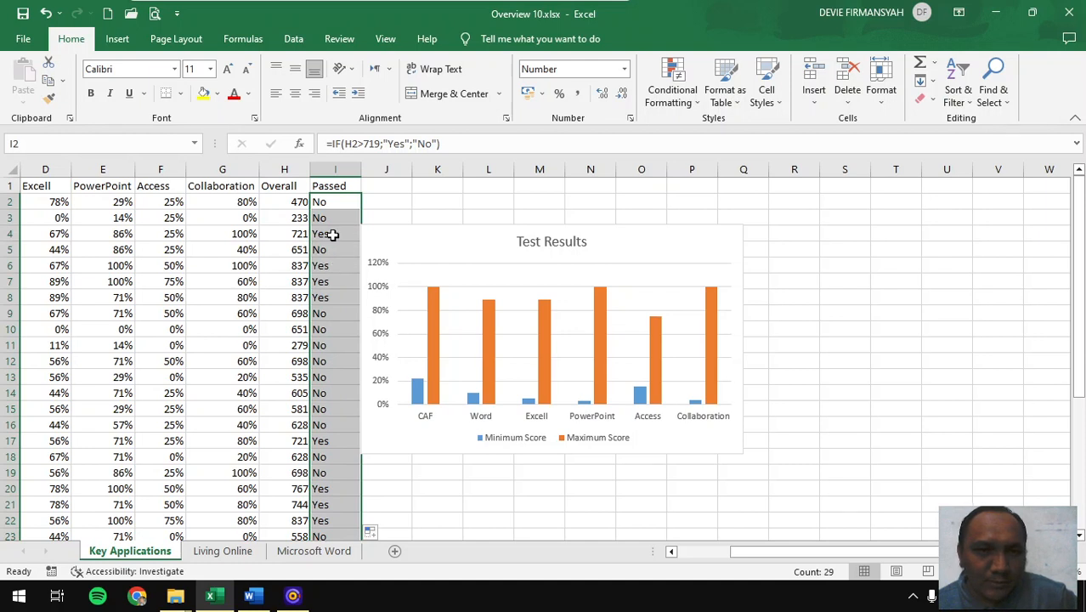
pyautogui.click(336, 235)
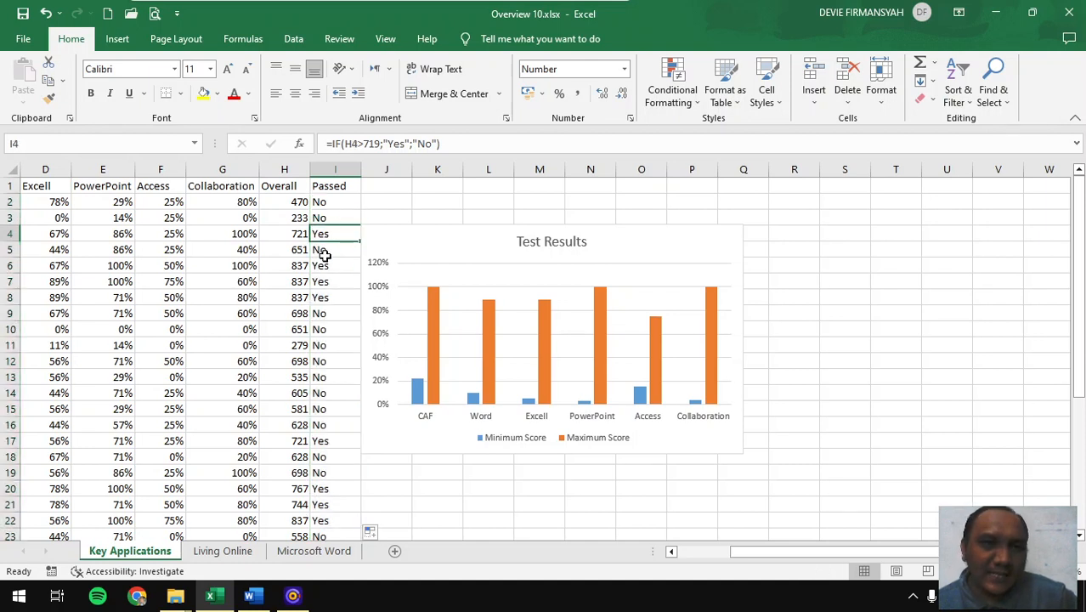
# - Read Task 3 in the Word document, marking the sparkline type and target cell, and return to Overview 10.xlsx in Excel
pyautogui.click(249, 595)
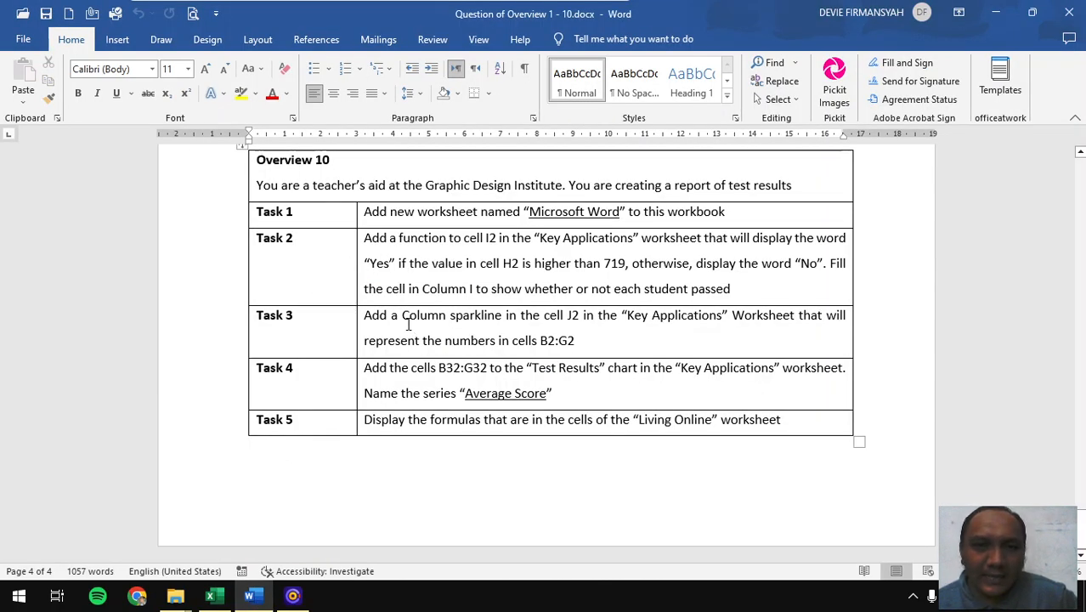
pyautogui.moveTo(403, 317); pyautogui.dragTo(480, 313)
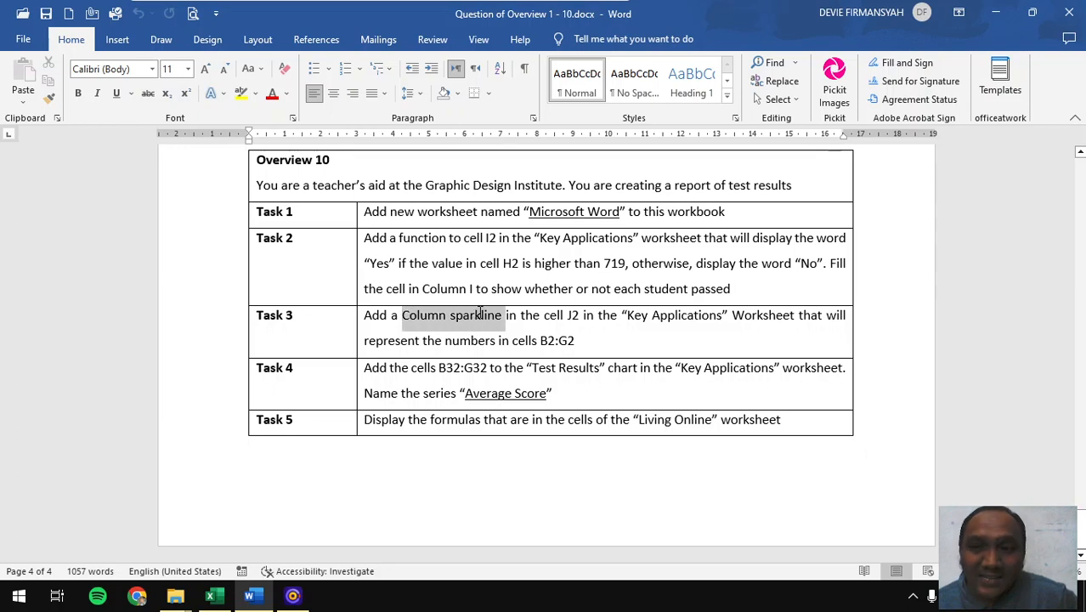
pyautogui.moveTo(484, 313); pyautogui.dragTo(484, 314)
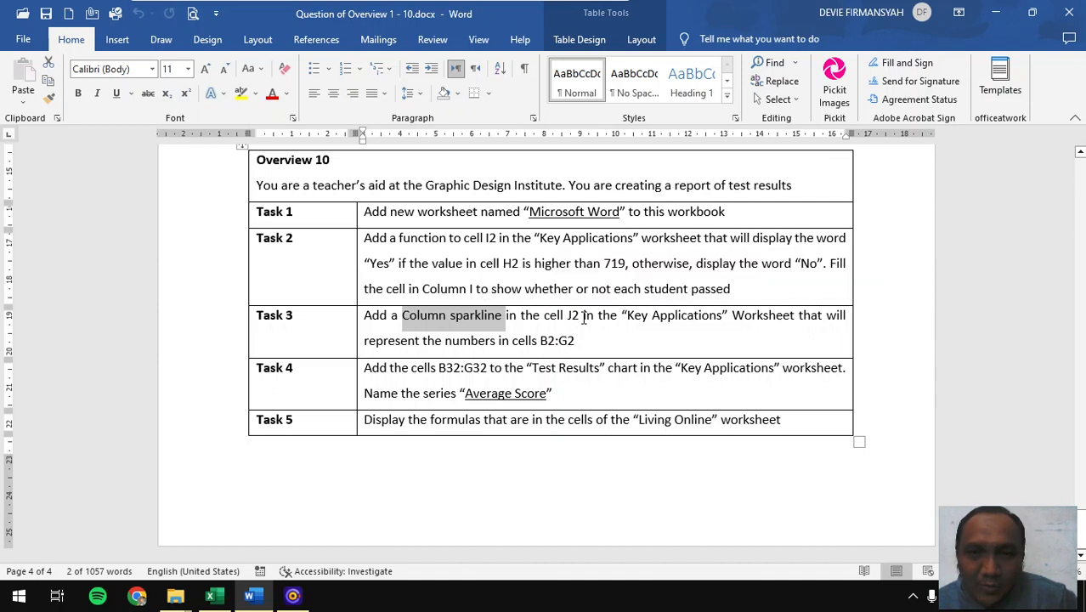
pyautogui.moveTo(581, 316); pyautogui.dragTo(562, 316)
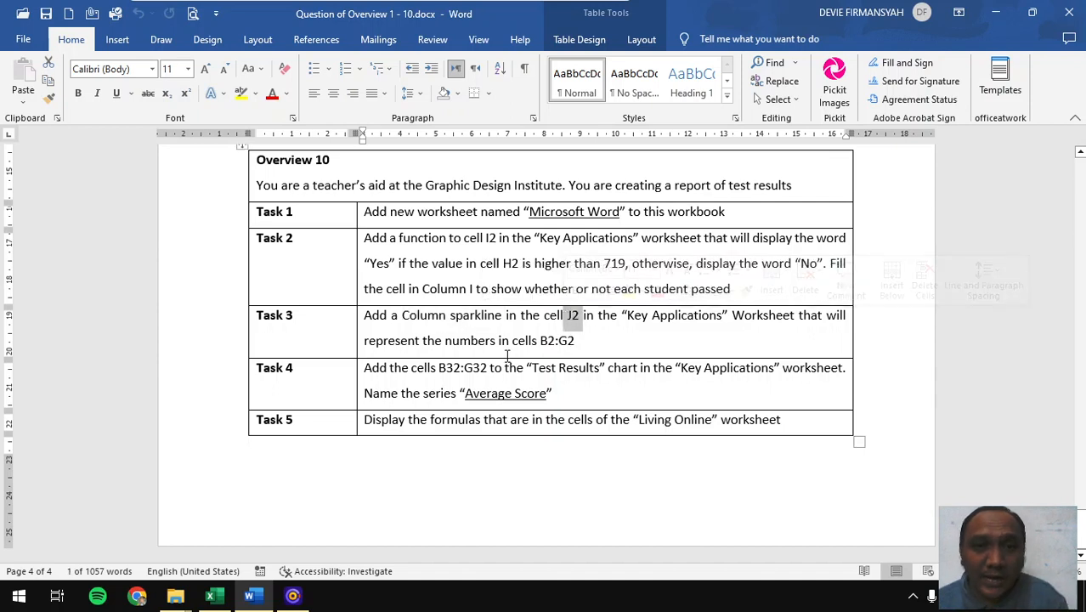
pyautogui.click(225, 601)
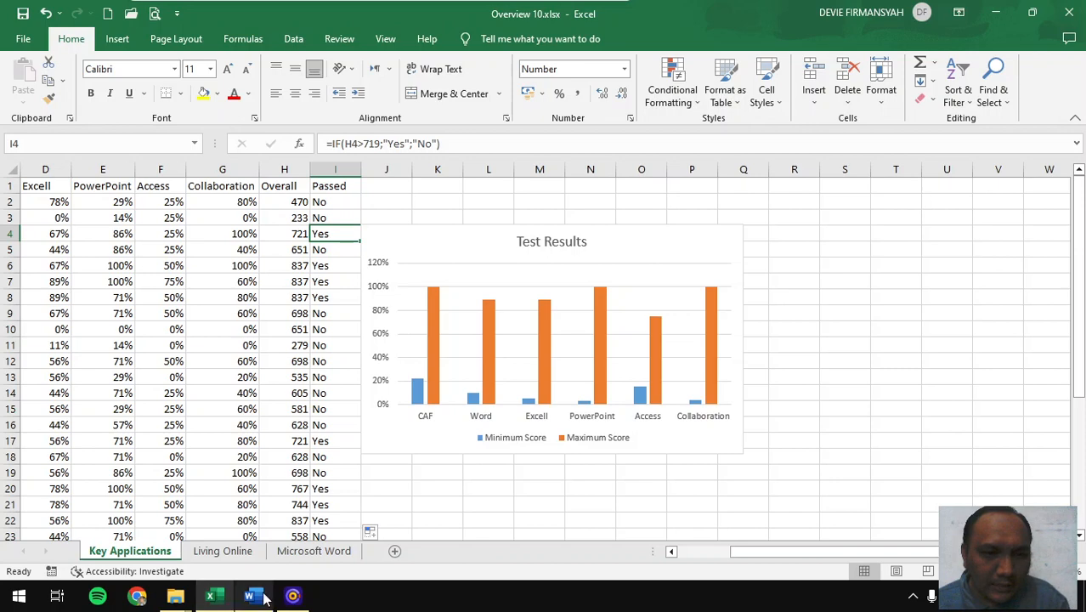
pyautogui.click(265, 599)
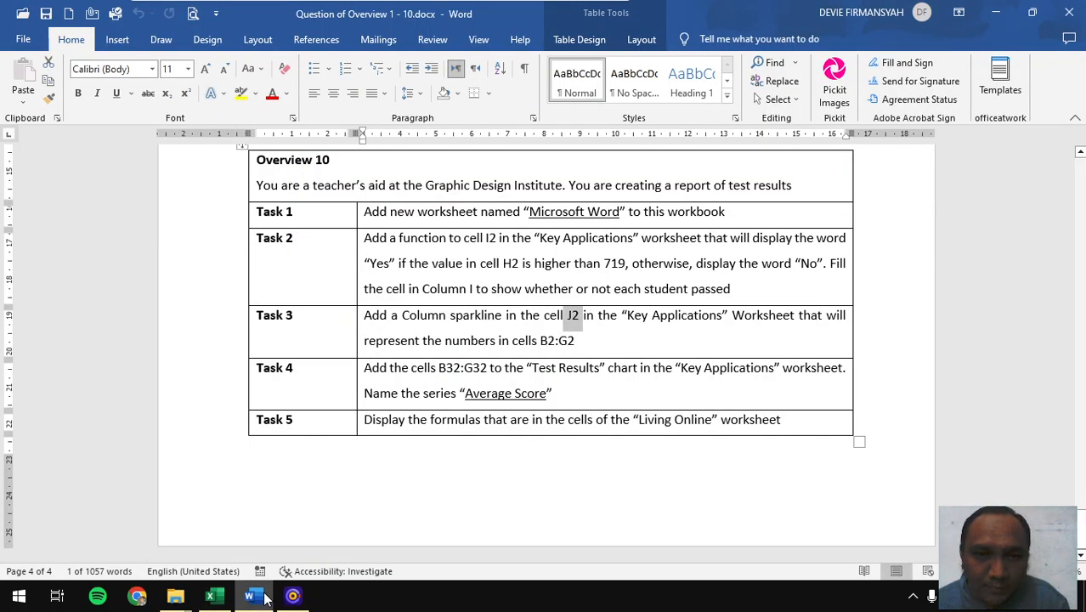
pyautogui.click(215, 597)
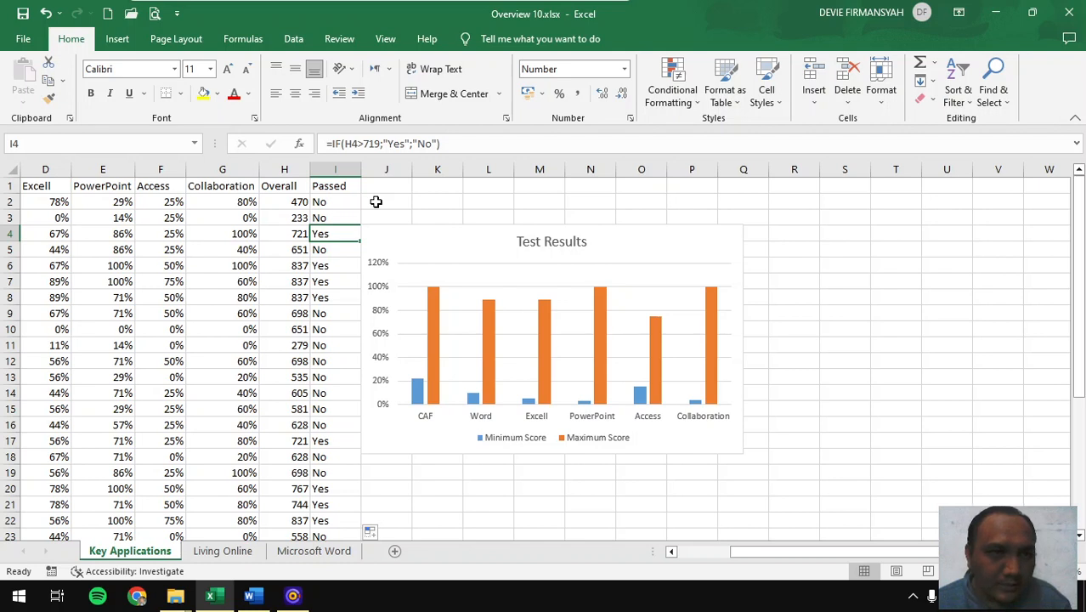
pyautogui.click(254, 598)
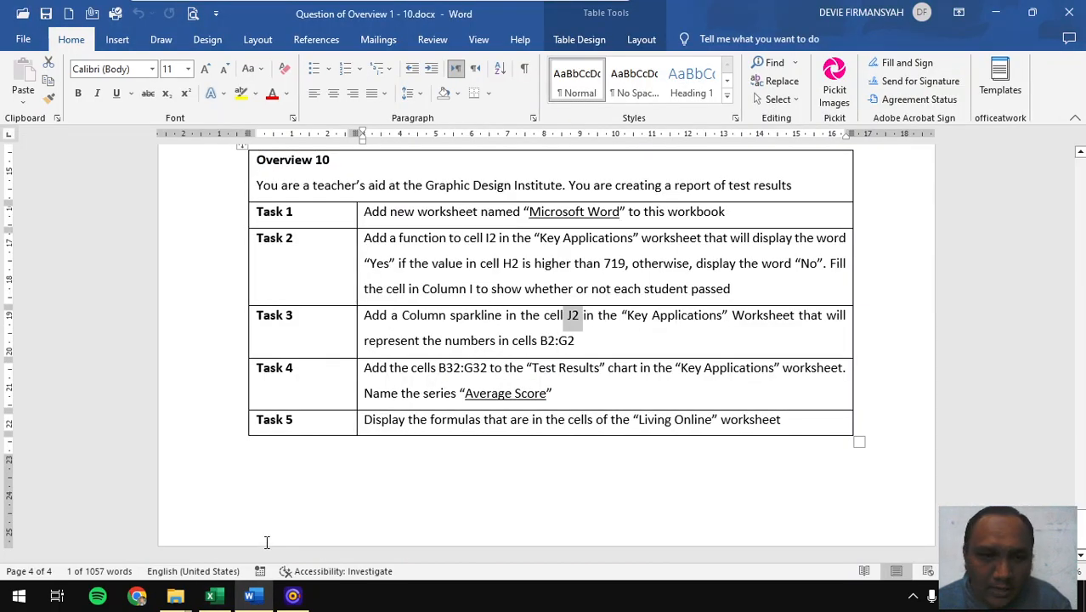
pyautogui.click(214, 593)
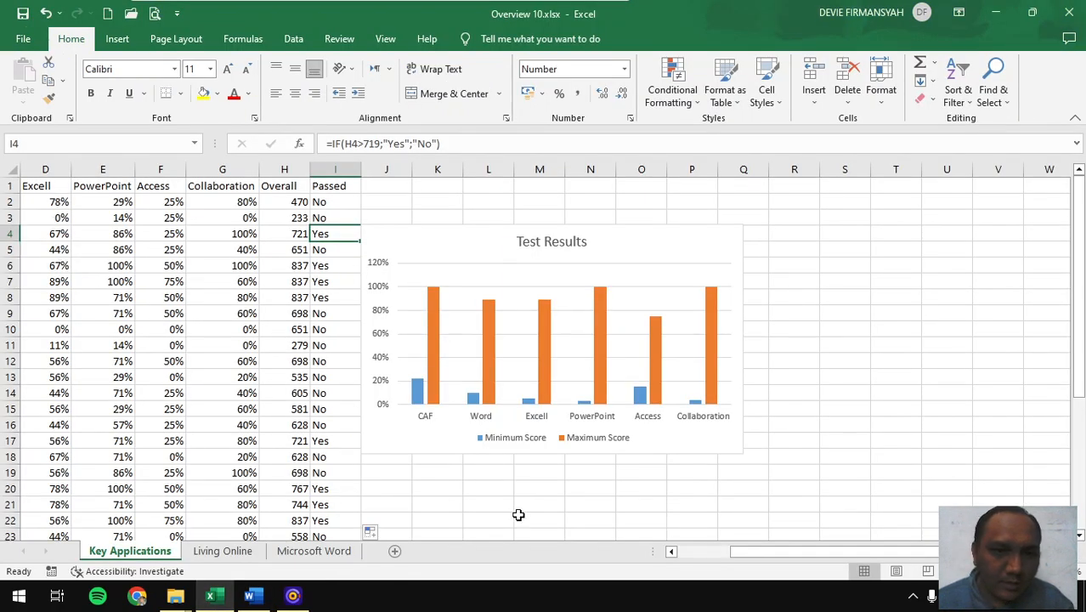
# - Insert a Column sparkline in cell J2 of the Key Applications worksheet using the data range B2:G2
pyautogui.moveTo(764, 550); pyautogui.dragTo(690, 550)
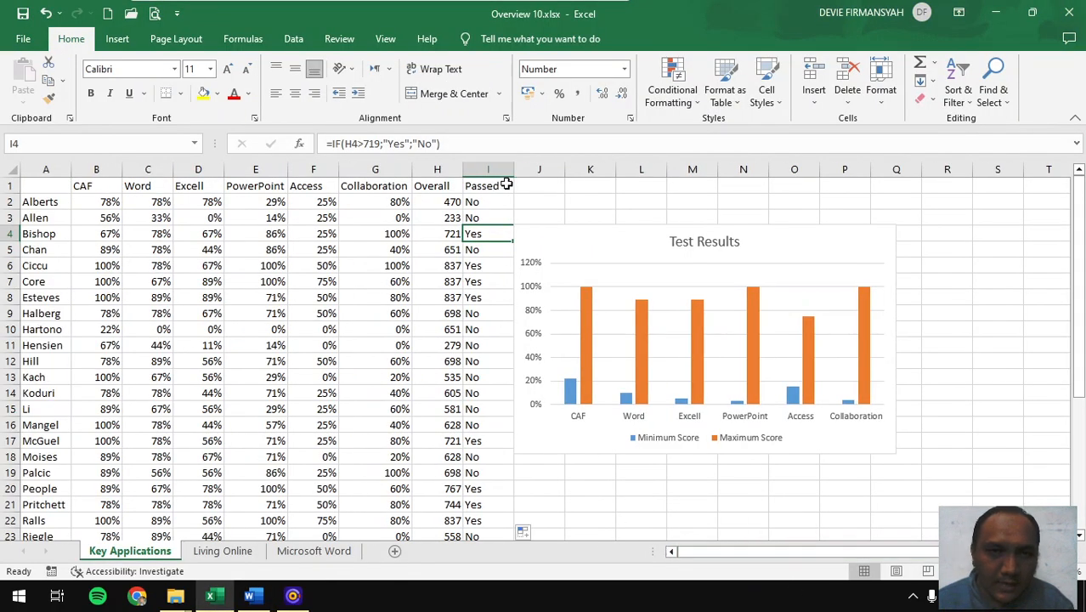
pyautogui.click(533, 200)
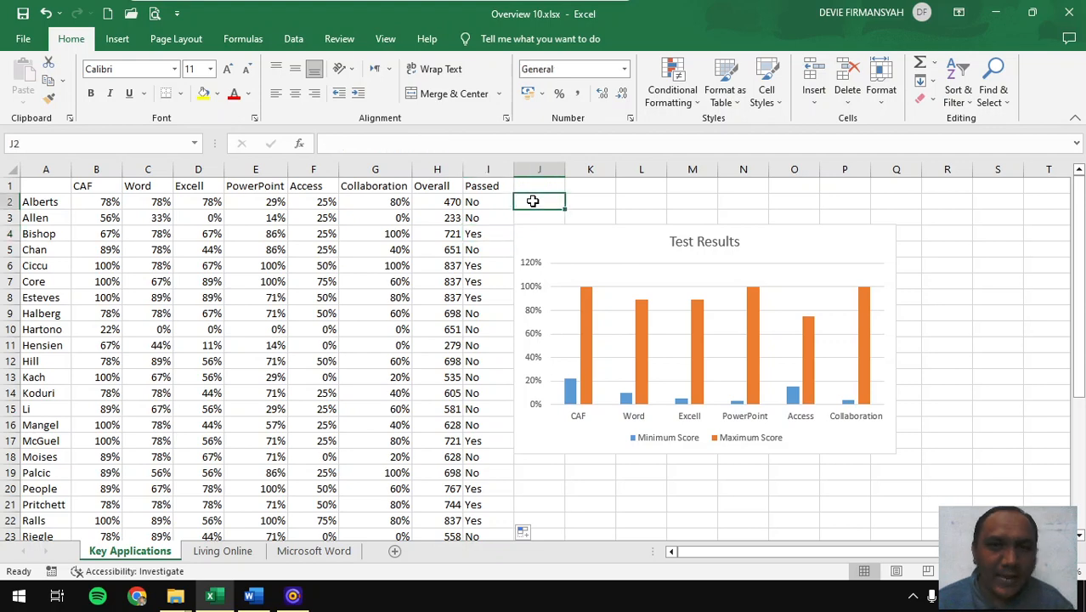
pyautogui.click(118, 38)
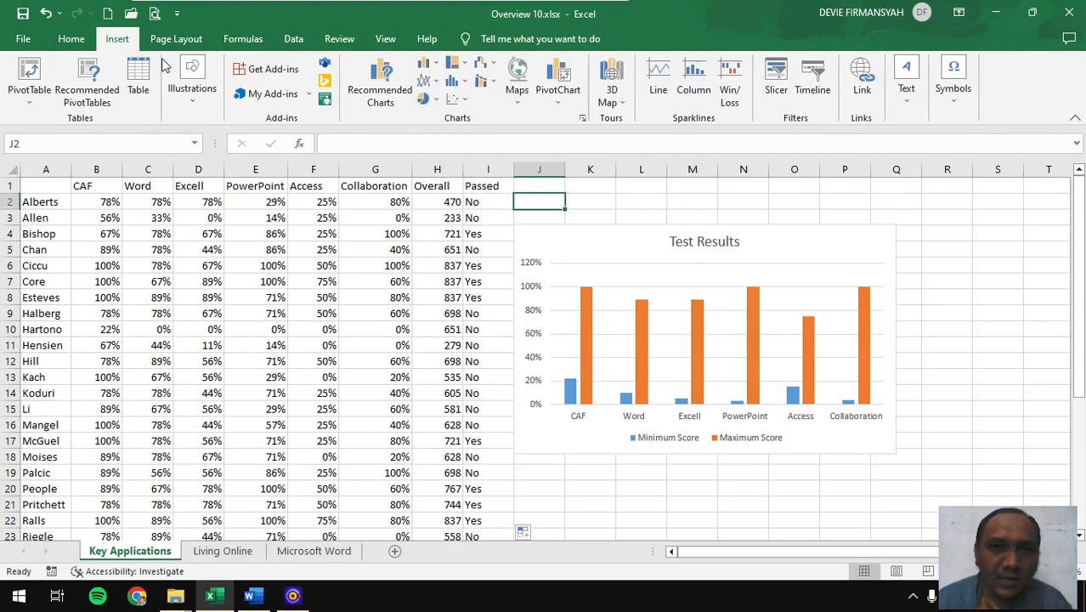
pyautogui.click(694, 81)
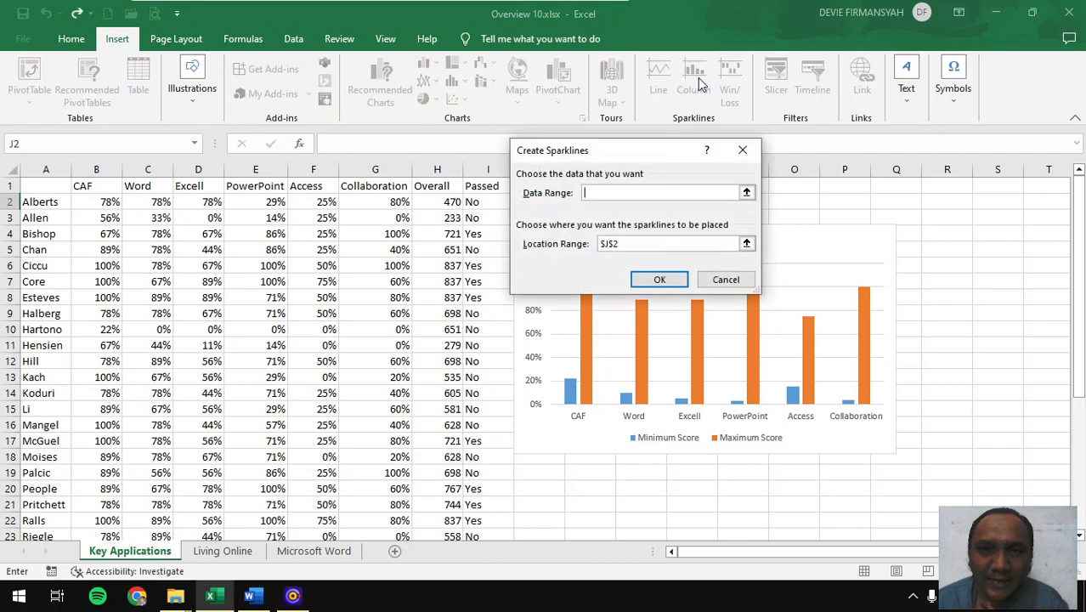
pyautogui.click(99, 203)
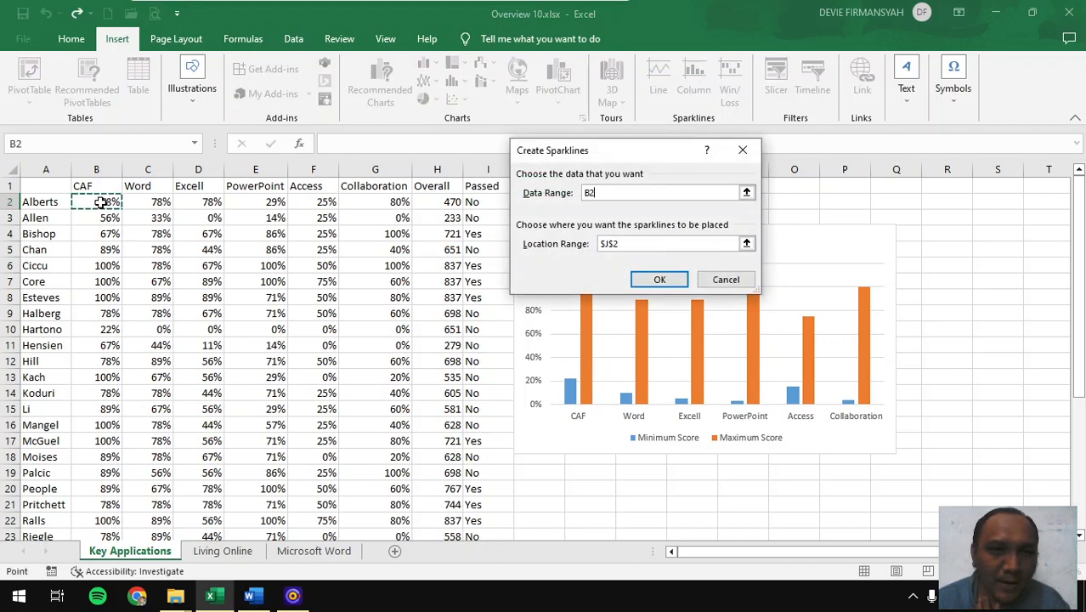
pyautogui.moveTo(98, 204); pyautogui.dragTo(230, 198)
pyautogui.moveTo(374, 195); pyautogui.dragTo(451, 204)
pyautogui.click(249, 594)
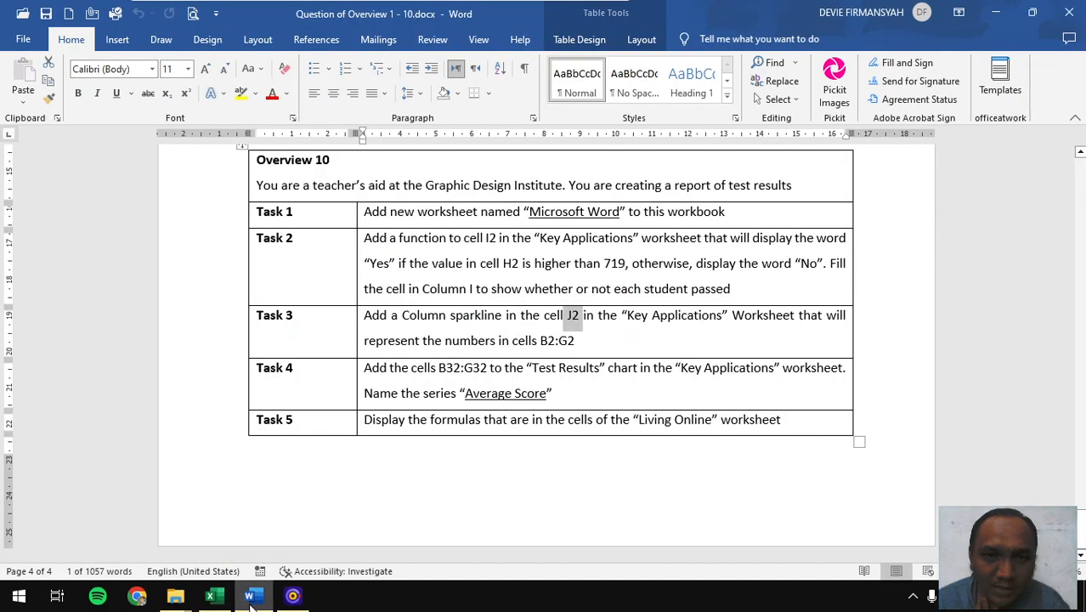
pyautogui.click(210, 595)
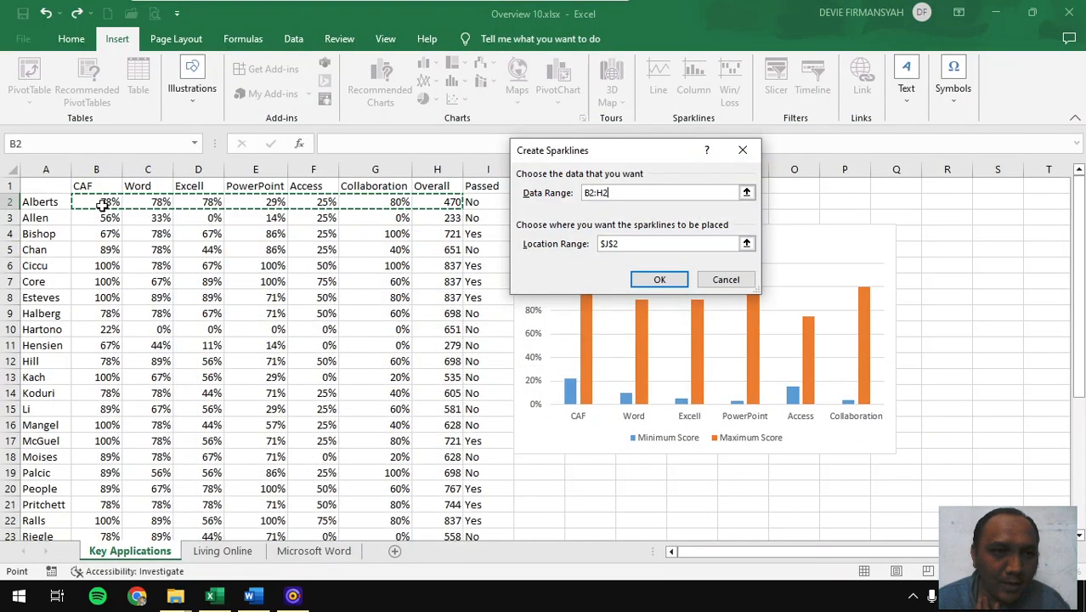
pyautogui.moveTo(102, 204); pyautogui.dragTo(378, 202)
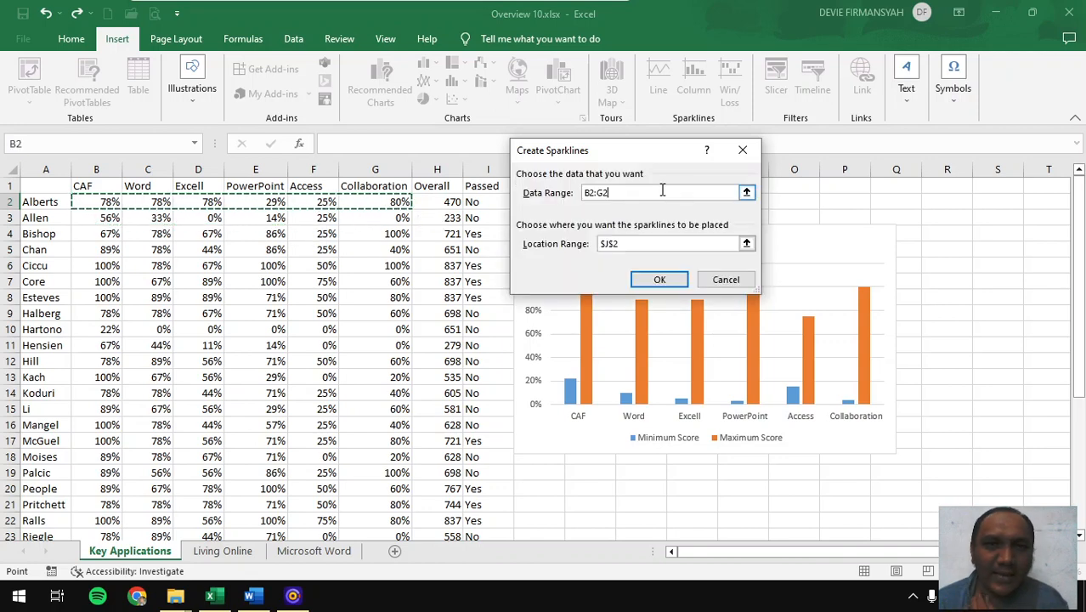
pyautogui.click(661, 279)
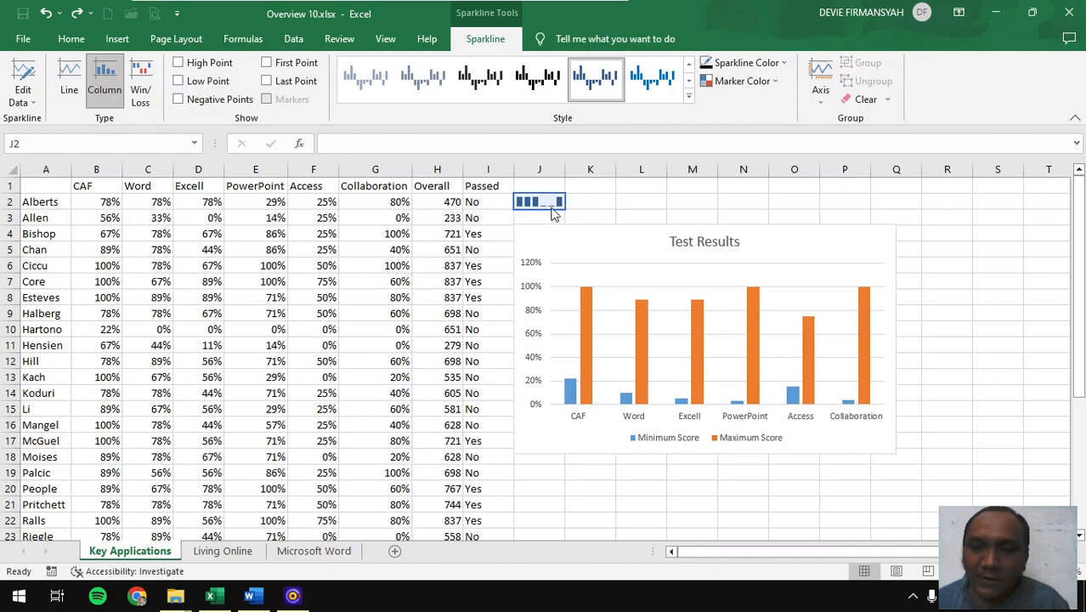
# - Read Task 4 about the Test Results chart in the Word document and return to Overview 10.xlsx in Excel
pyautogui.click(248, 595)
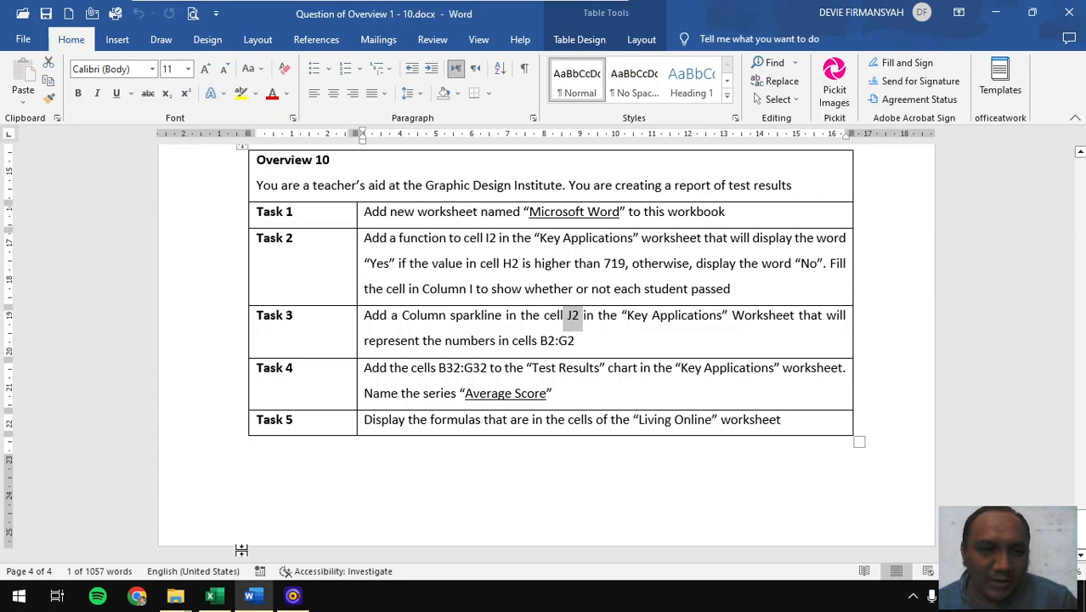
pyautogui.click(214, 596)
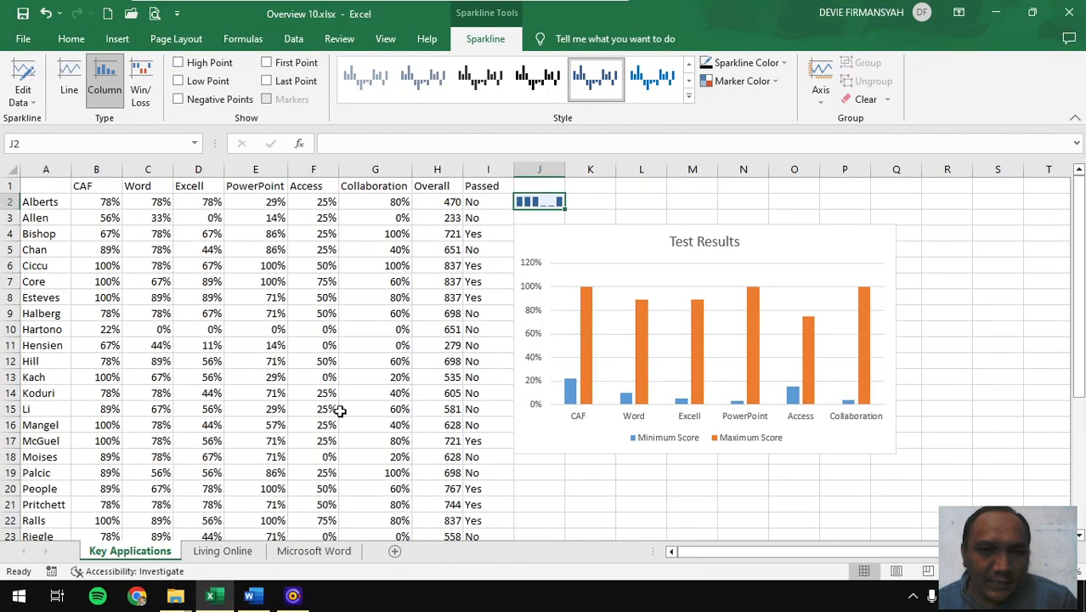
# - Examine the Test Results chart's source cells and the Average row in Key Applications, rechecking Task 4 in the Word document
pyautogui.click(664, 267)
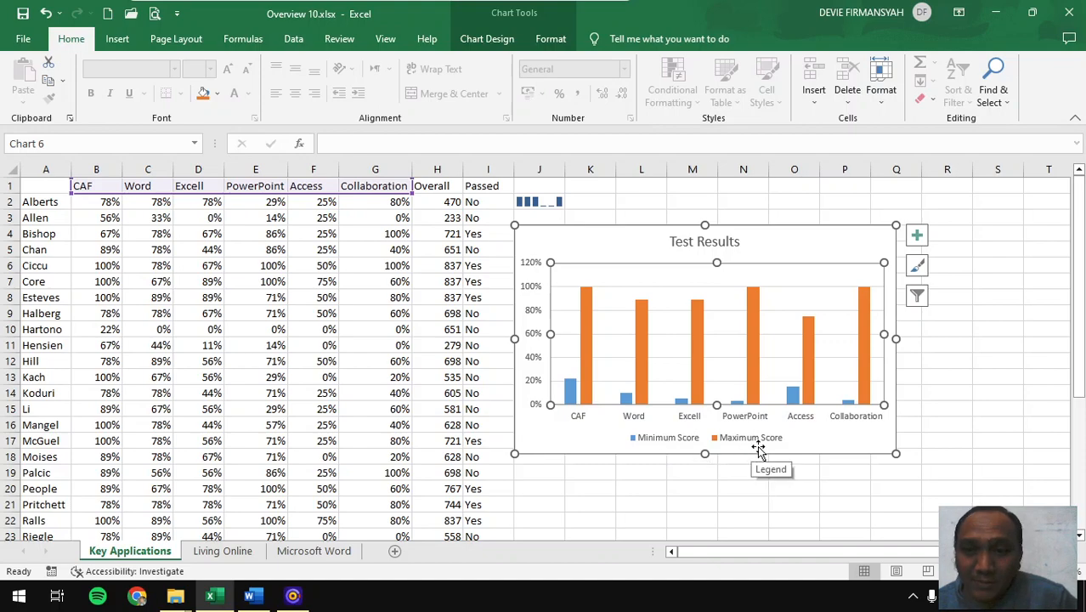
pyautogui.scroll(-5, 304, 421)
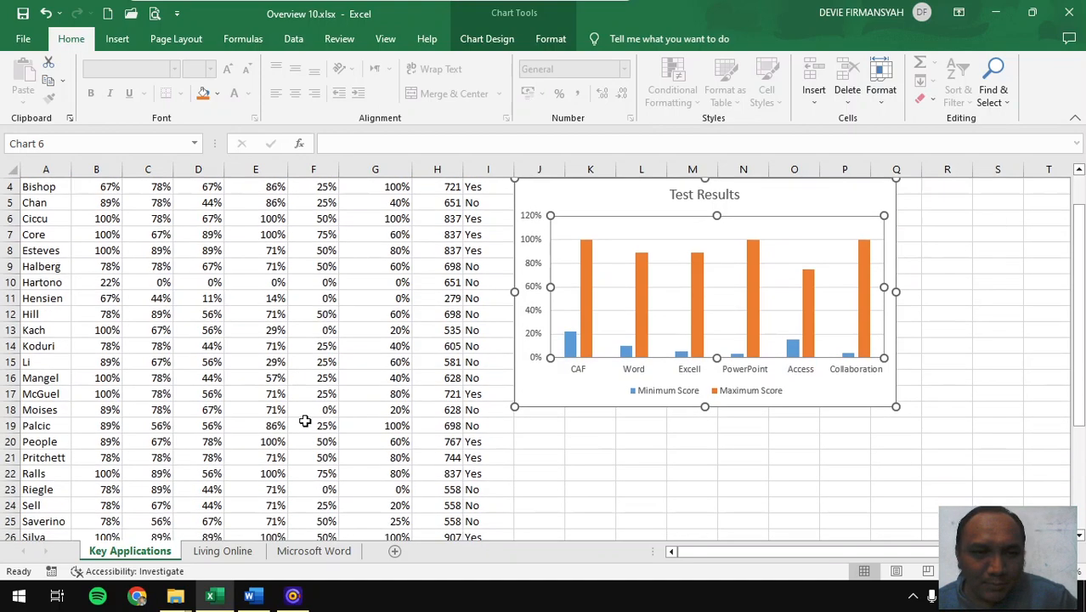
pyautogui.scroll(-1, 98, 435)
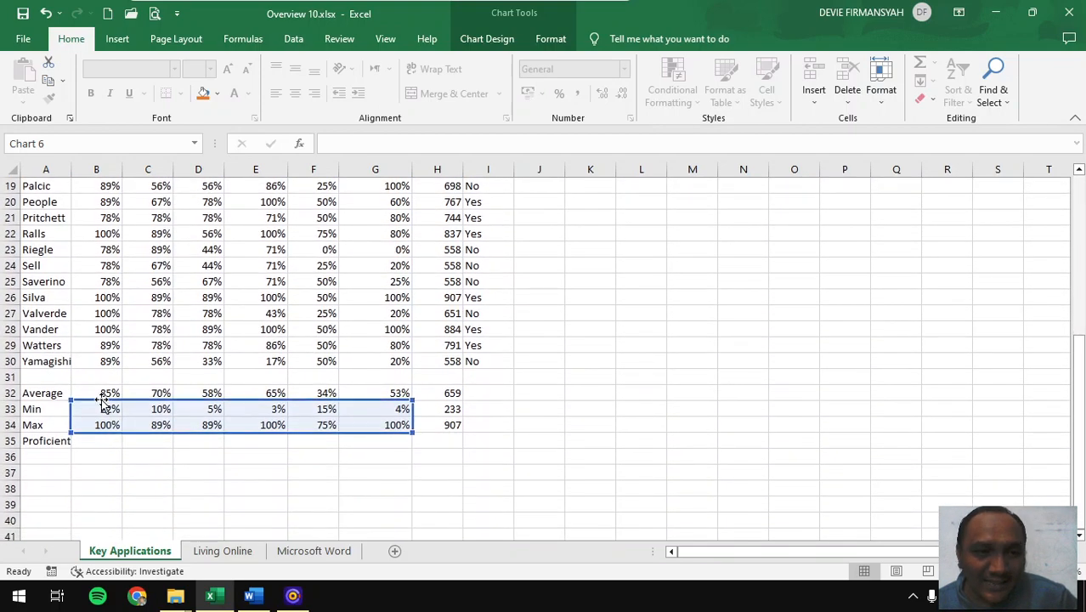
pyautogui.scroll(1, 99, 436)
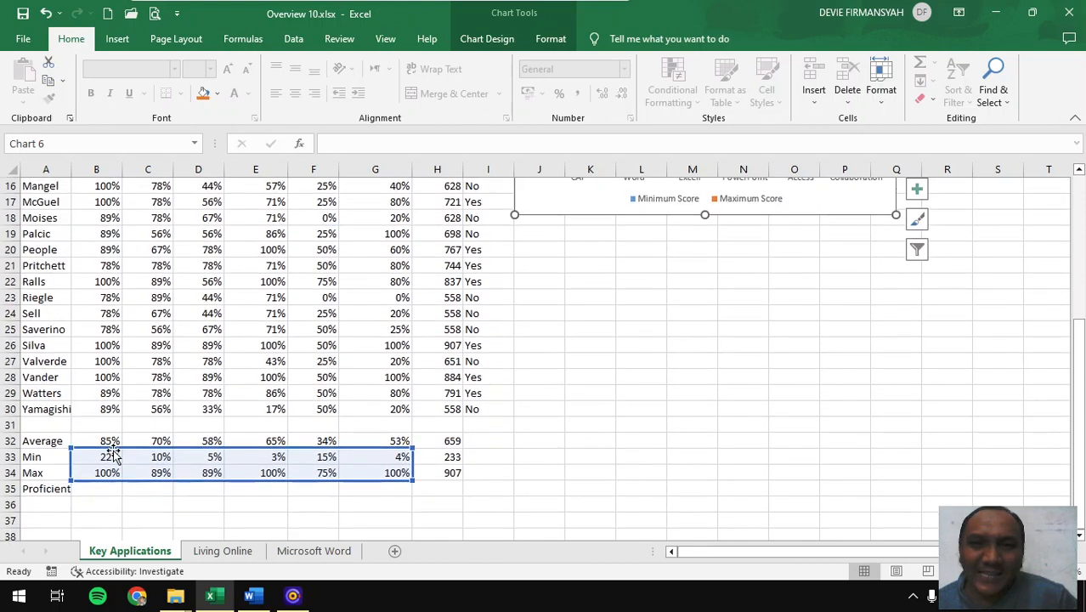
pyautogui.click(252, 597)
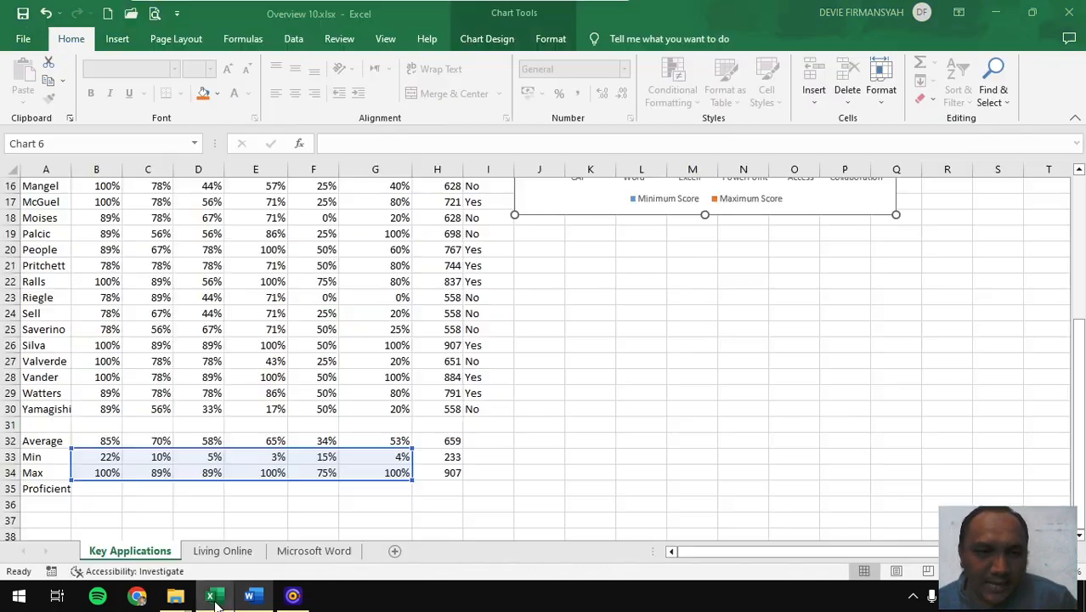
pyautogui.hotkey('alt', 'Tab')
pyautogui.scroll(5, 710, 325)
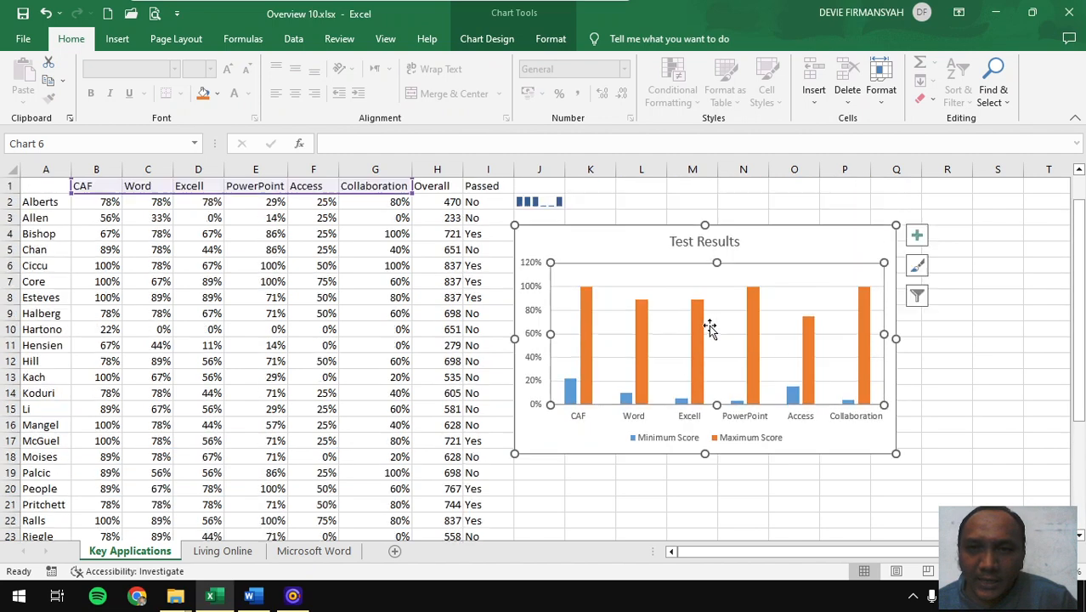
# - Add a new data series named "Average Score" to the Test Results chart, checking the required name in the Word document
pyautogui.click(776, 235)
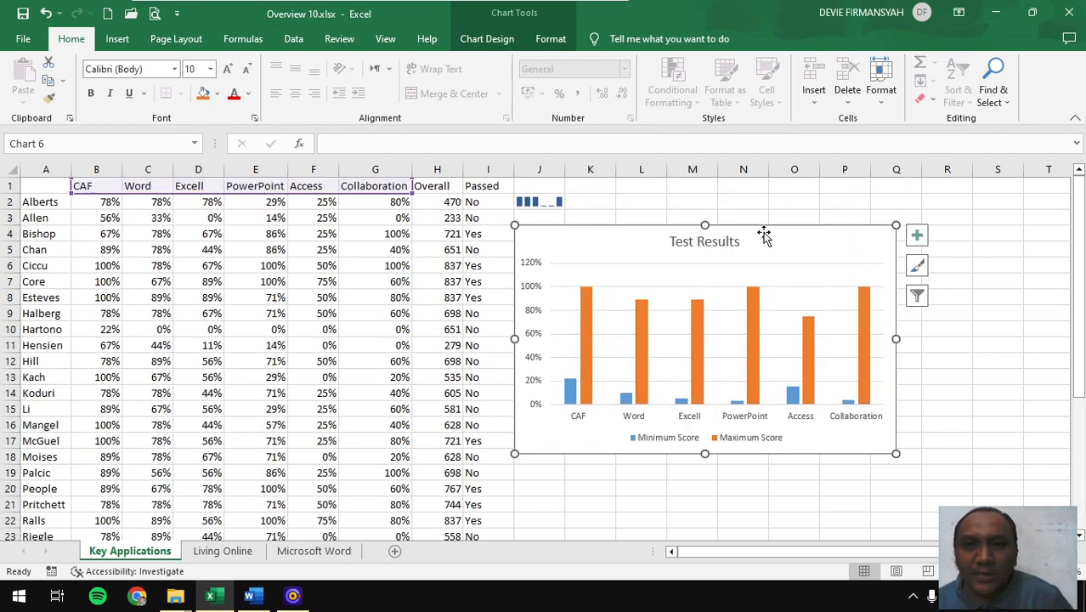
pyautogui.click(496, 39)
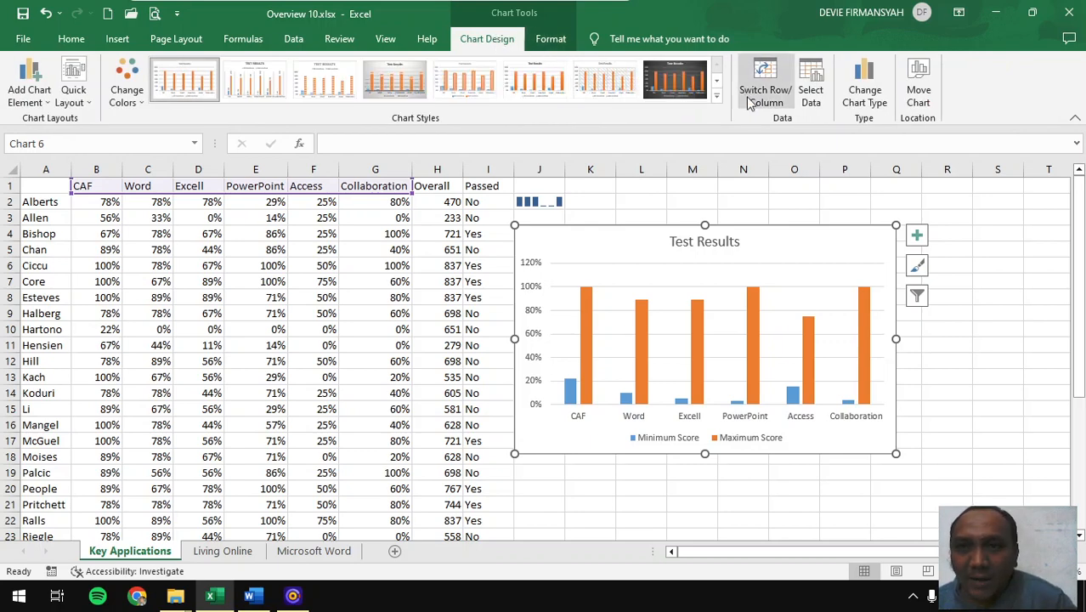
pyautogui.click(812, 93)
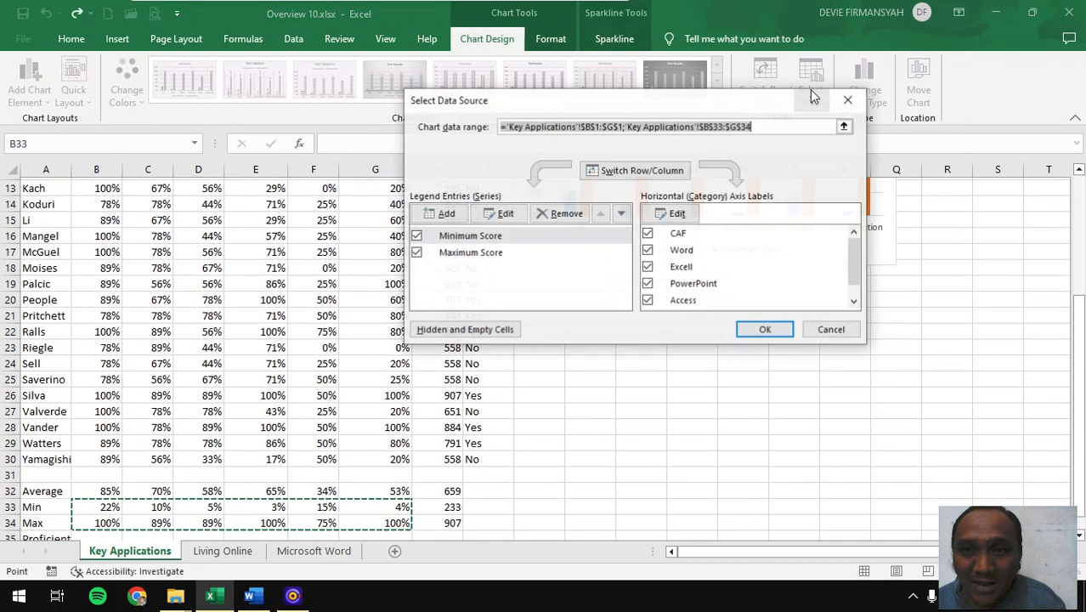
pyautogui.click(442, 213)
pyautogui.click(253, 597)
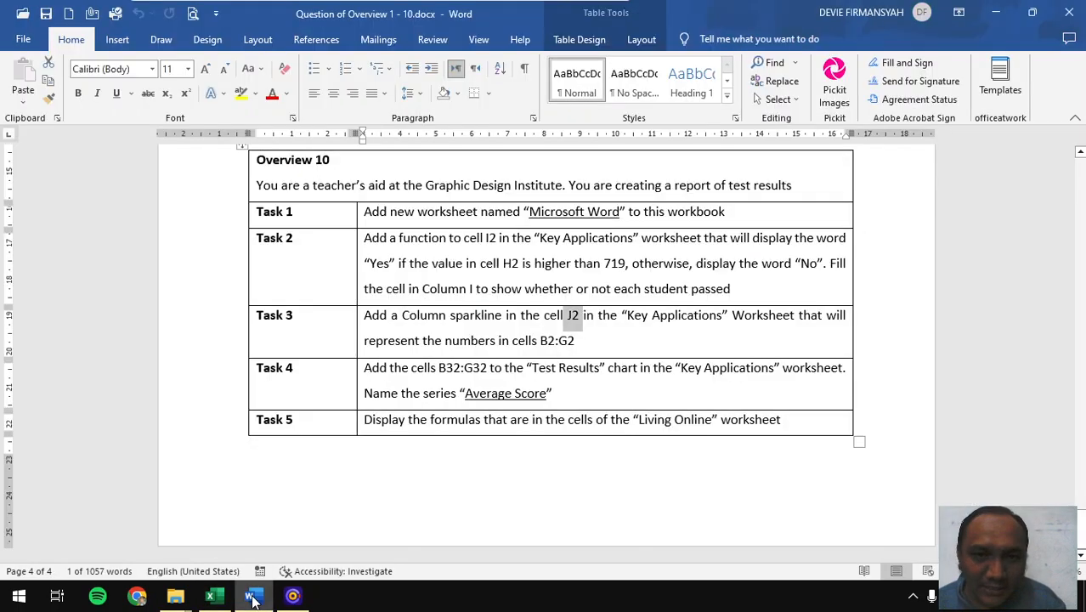
pyautogui.click(252, 597)
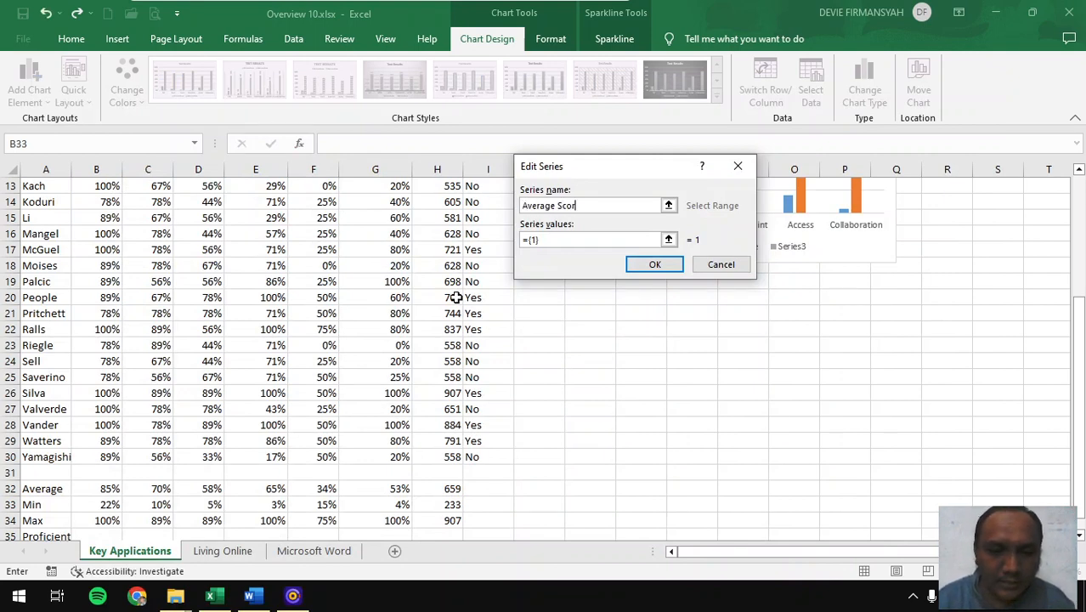
# - Set the Average Score series values to cells B32:G32 of the Key Applications worksheet and accept the series
pyautogui.moveTo(658, 239); pyautogui.dragTo(485, 244)
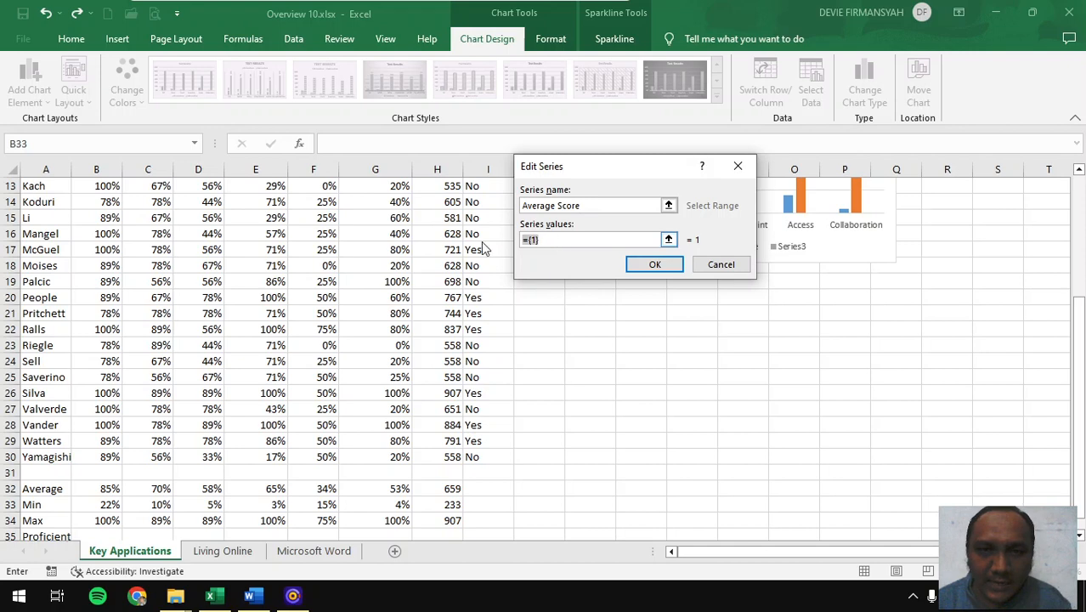
pyautogui.press('BackSpace')
pyautogui.click(668, 239)
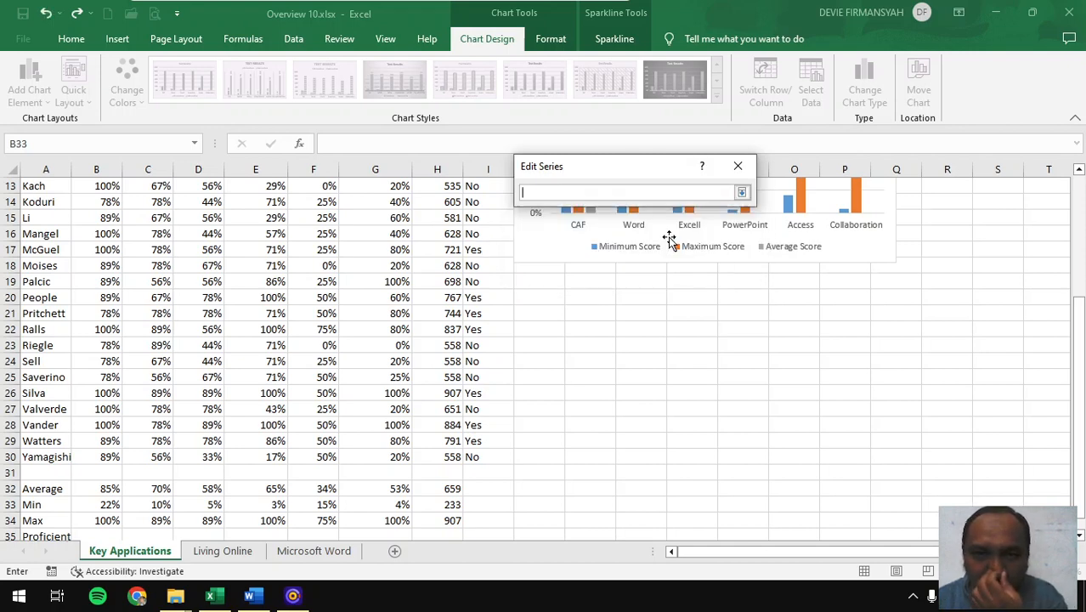
pyautogui.scroll(-1, 163, 451)
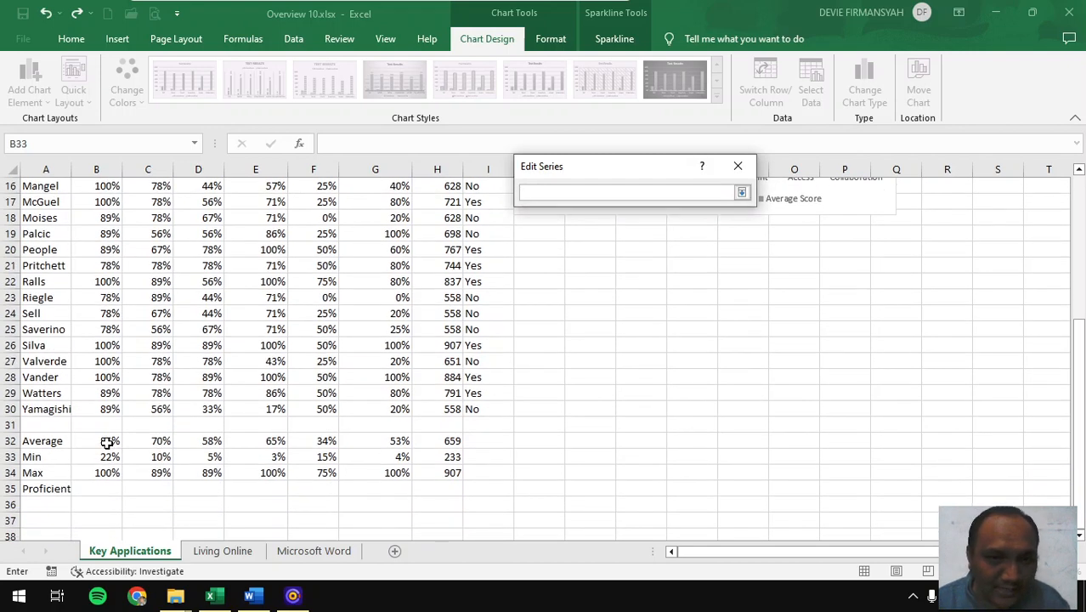
pyautogui.moveTo(92, 440); pyautogui.dragTo(406, 440)
pyautogui.click(741, 192)
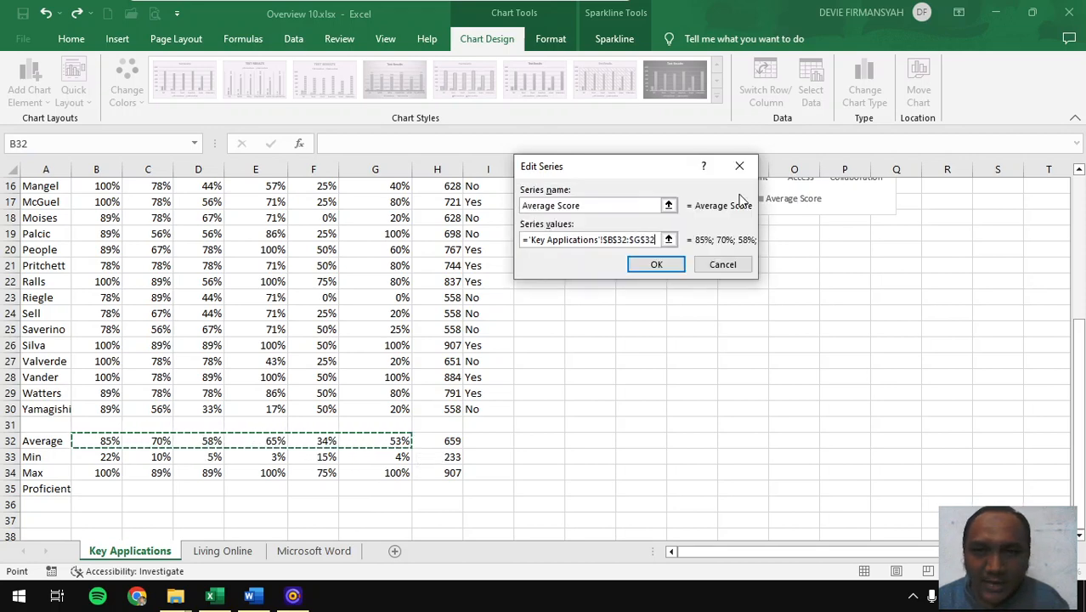
pyautogui.click(670, 270)
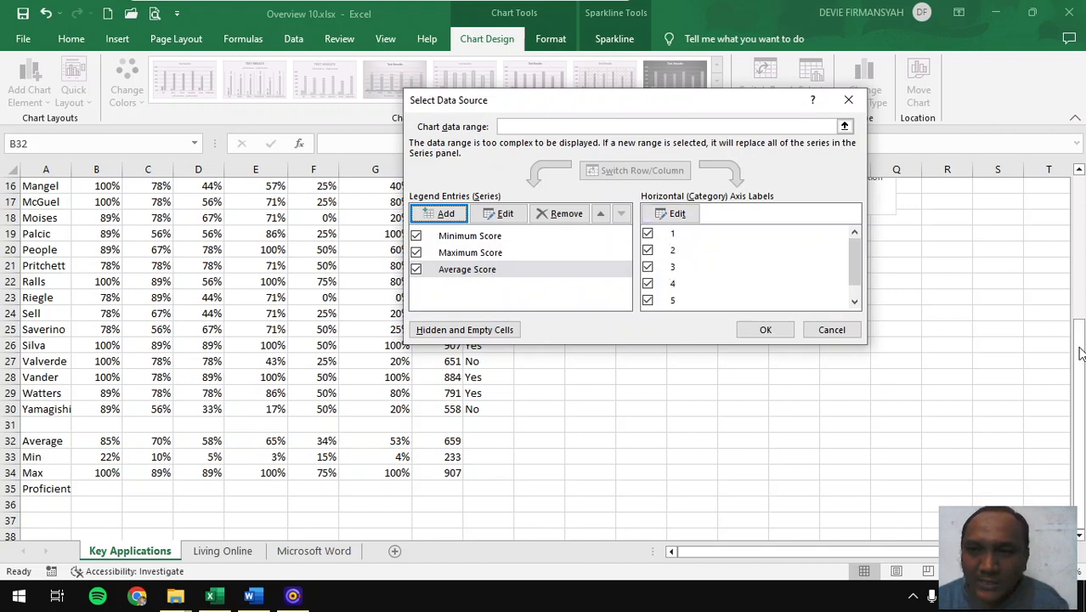
# - Set the chart's horizontal axis labels to B1:G1 of Key Applications and apply the data source changes
pyautogui.click(668, 219)
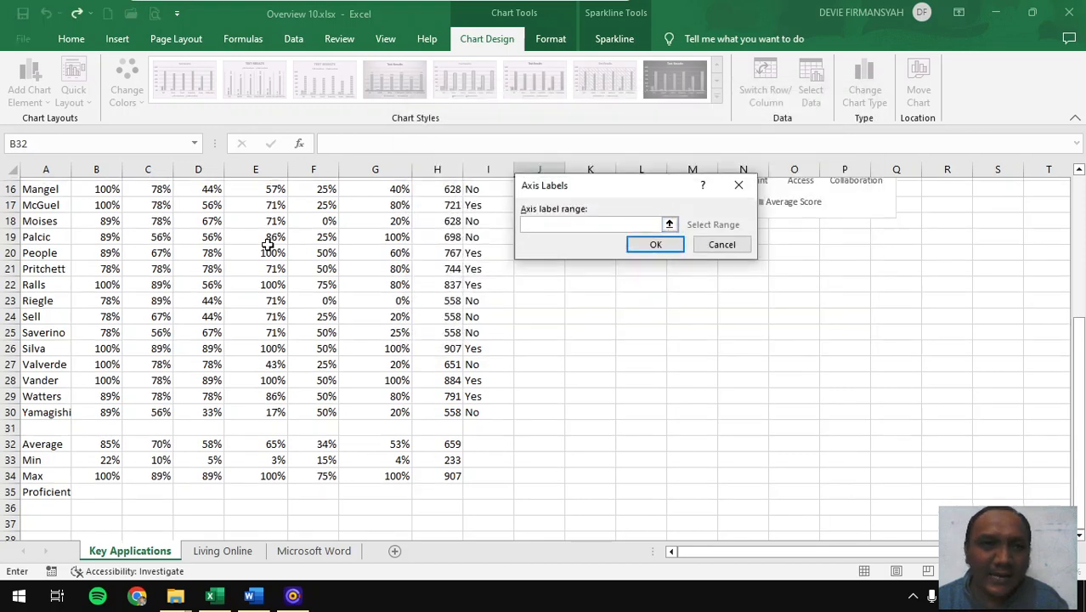
pyautogui.scroll(5, 267, 247)
pyautogui.click(93, 186)
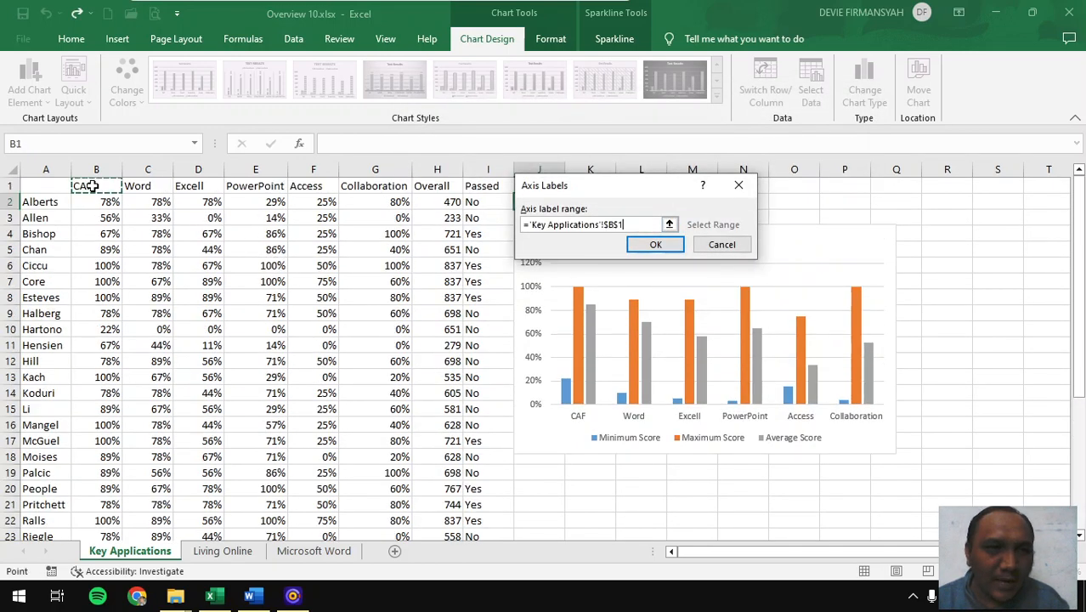
pyautogui.moveTo(110, 186); pyautogui.dragTo(395, 186)
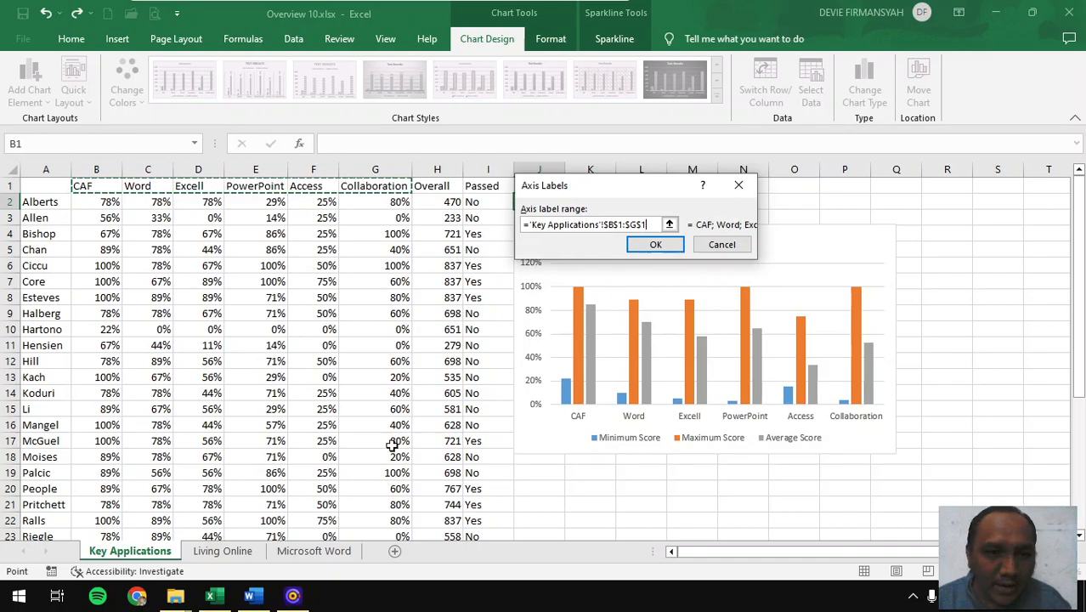
pyautogui.click(252, 598)
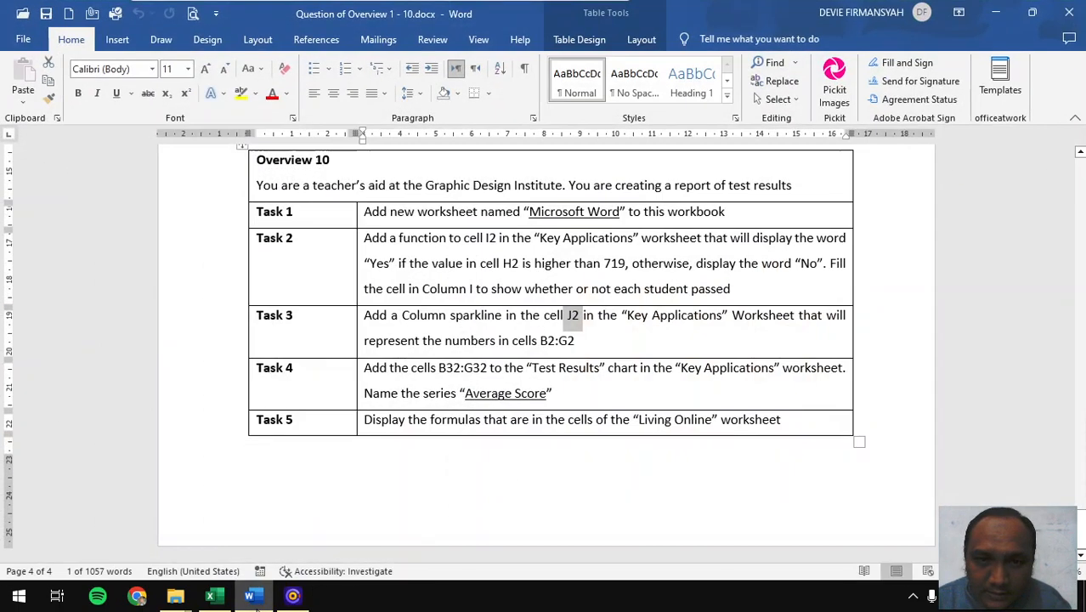
pyautogui.click(253, 598)
pyautogui.scroll(-4, 353, 293)
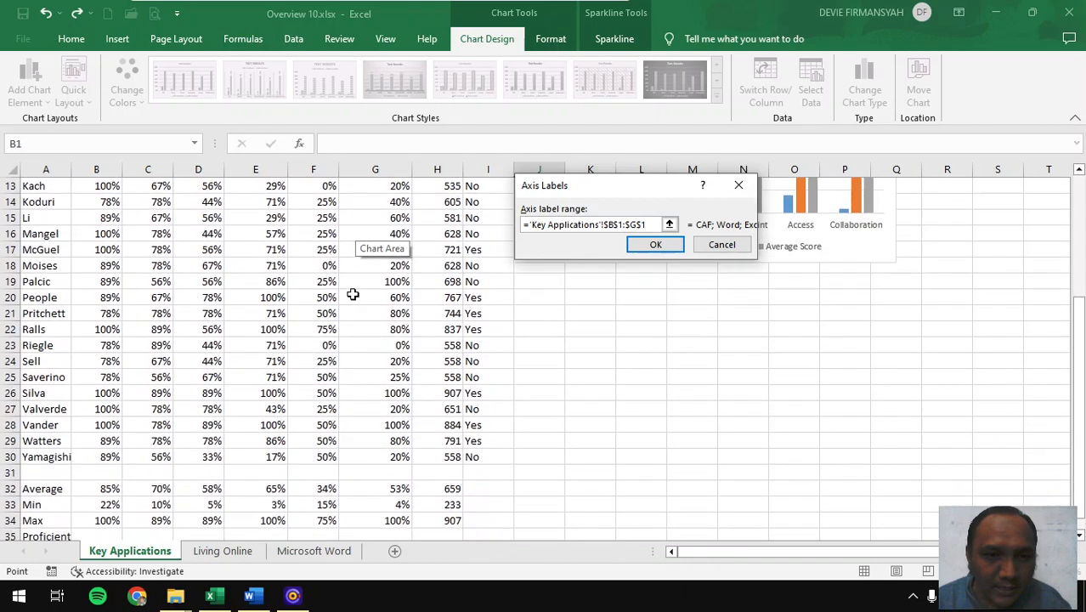
pyautogui.scroll(-1, 353, 294)
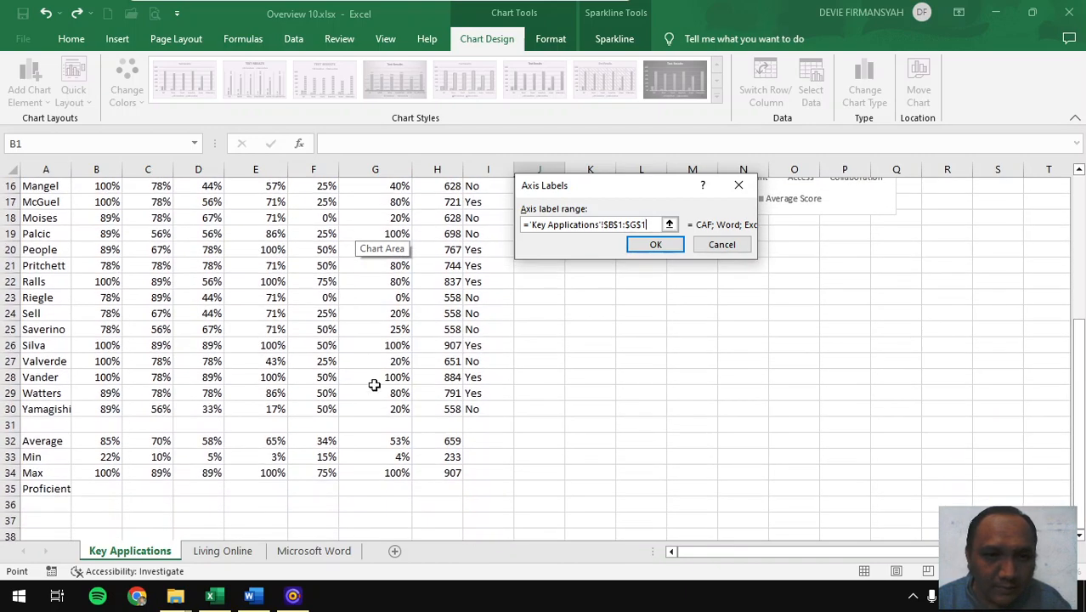
pyautogui.scroll(5, 395, 440)
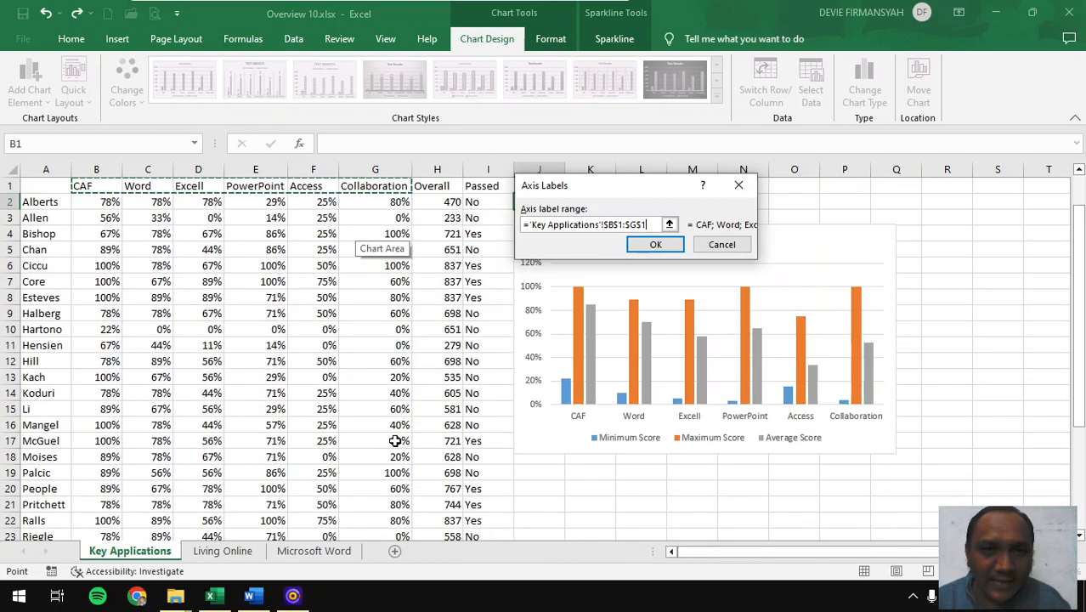
pyautogui.click(654, 244)
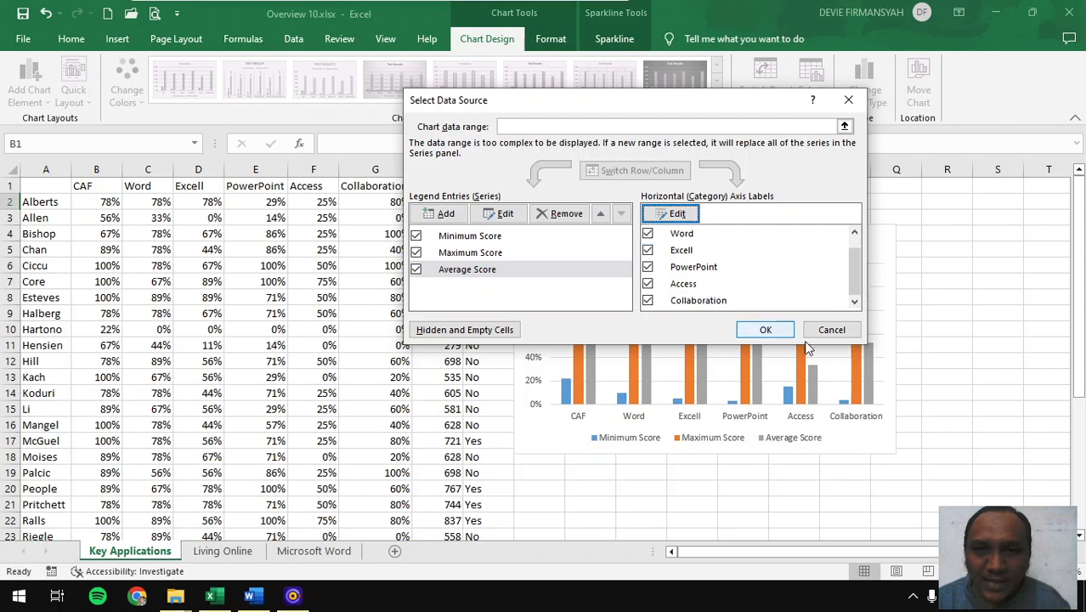
pyautogui.click(765, 330)
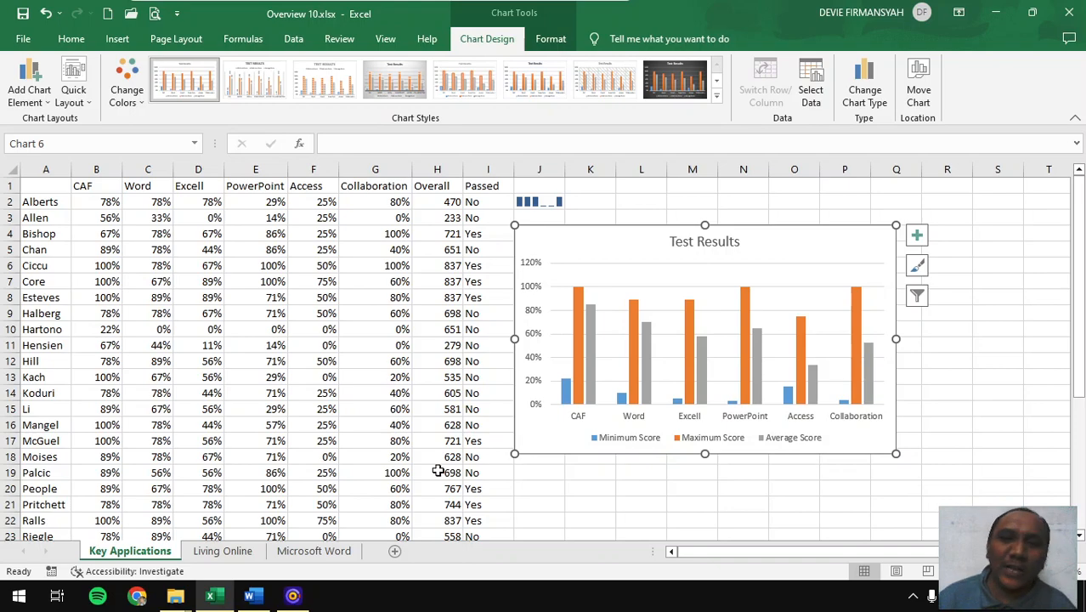
# - Read Task 5 in the Word document, return to Overview 10.xlsx in Excel and open the Living Online worksheet
pyautogui.click(260, 598)
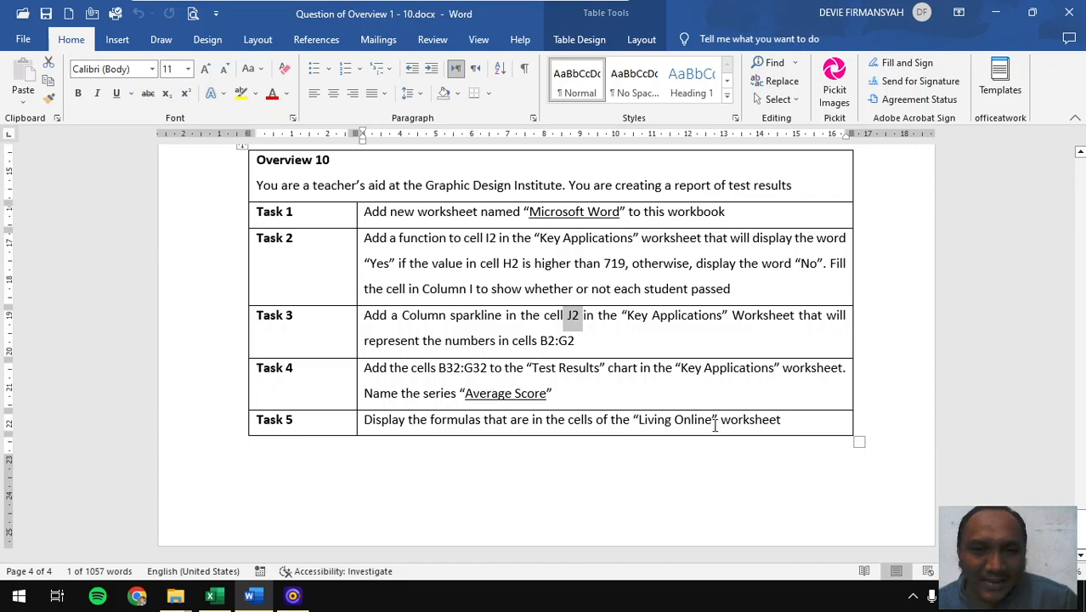
pyautogui.click(224, 594)
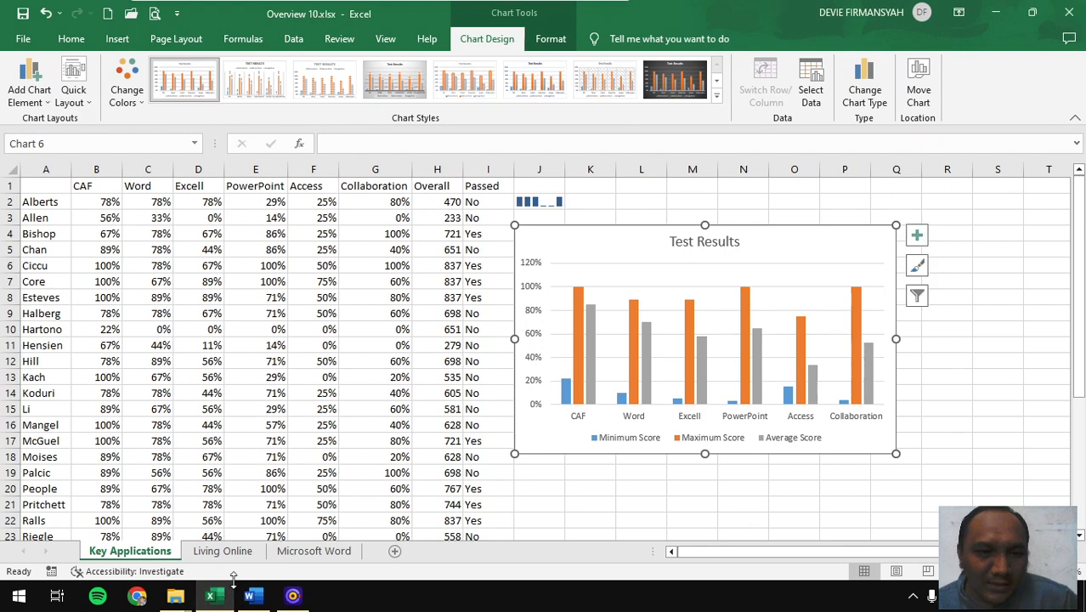
pyautogui.click(231, 553)
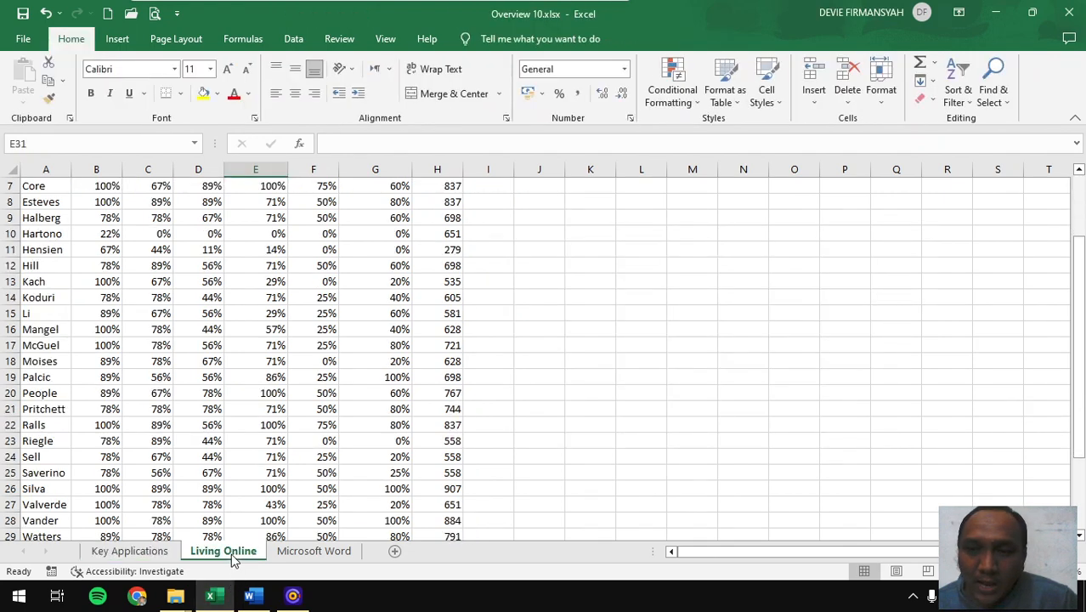
# - Inspect the formula in cell D32 and display the formulas in all cells of the Living Online worksheet
pyautogui.scroll(-4, 277, 392)
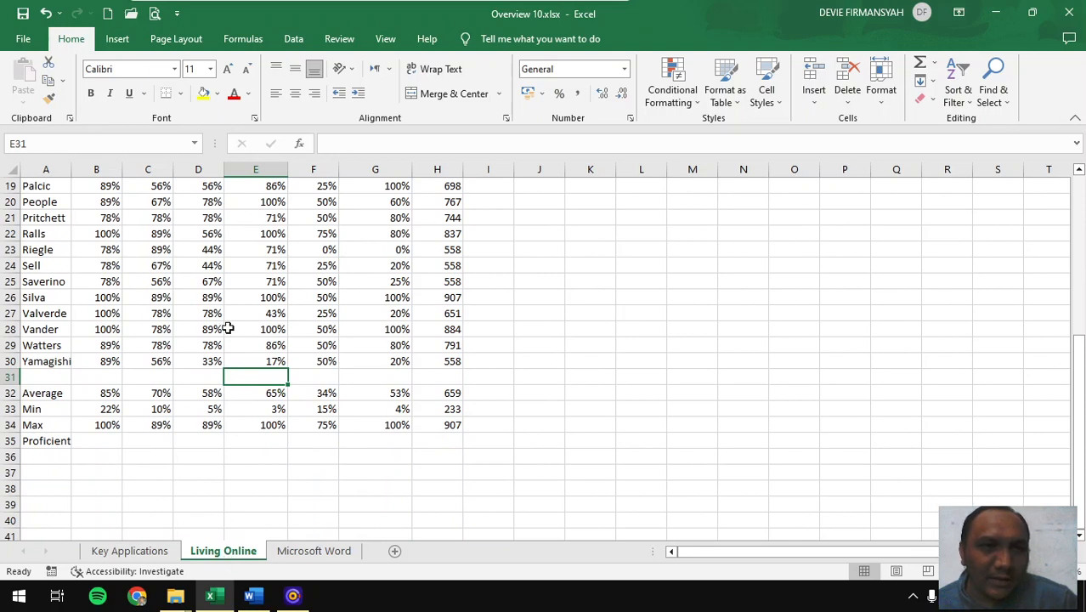
pyautogui.click(210, 393)
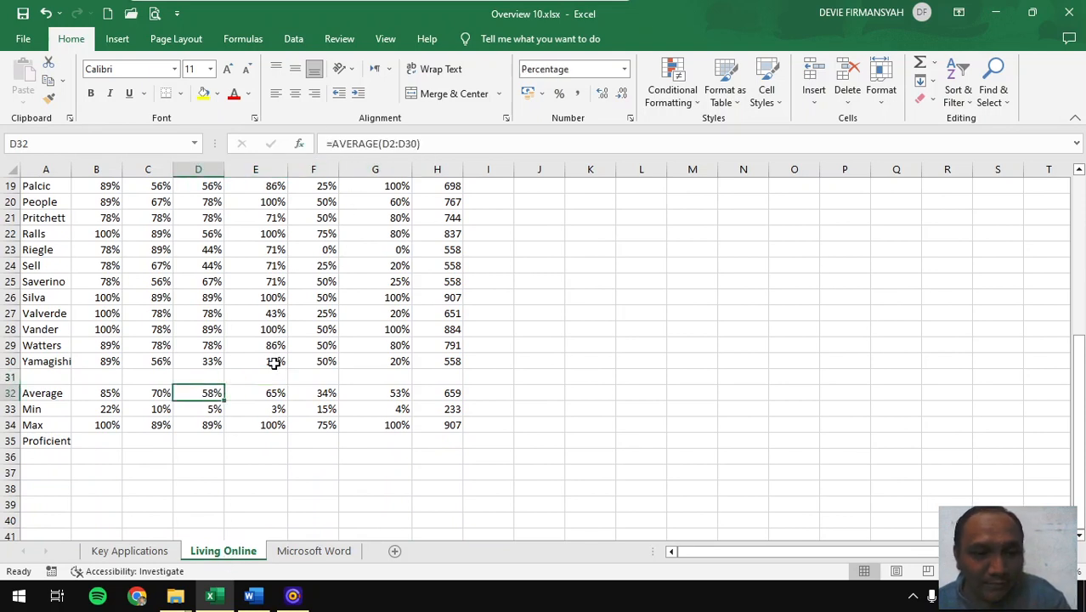
pyautogui.press('F2')
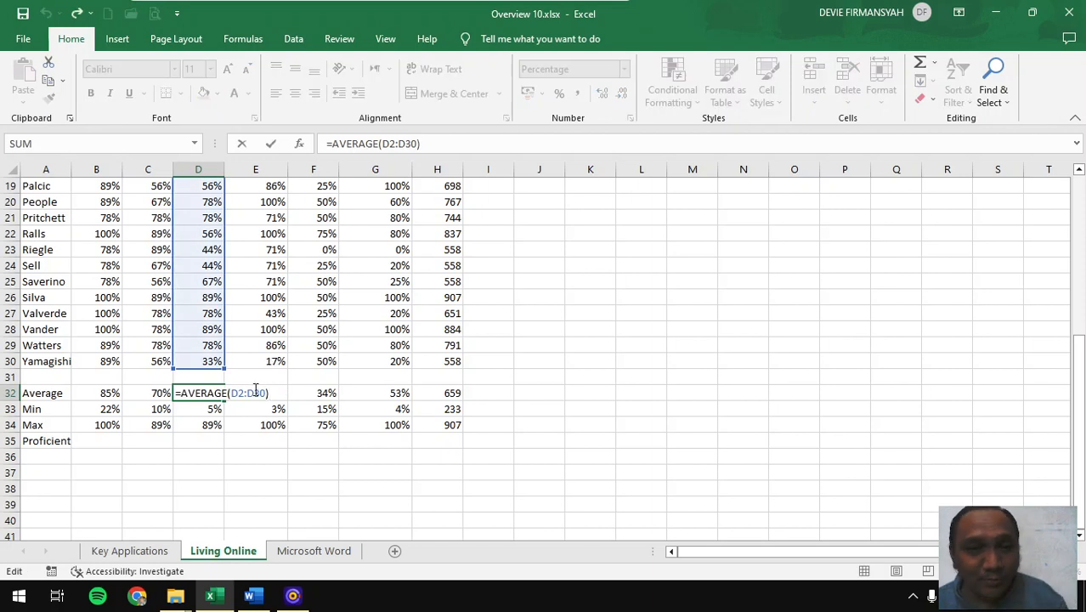
pyautogui.click(293, 408)
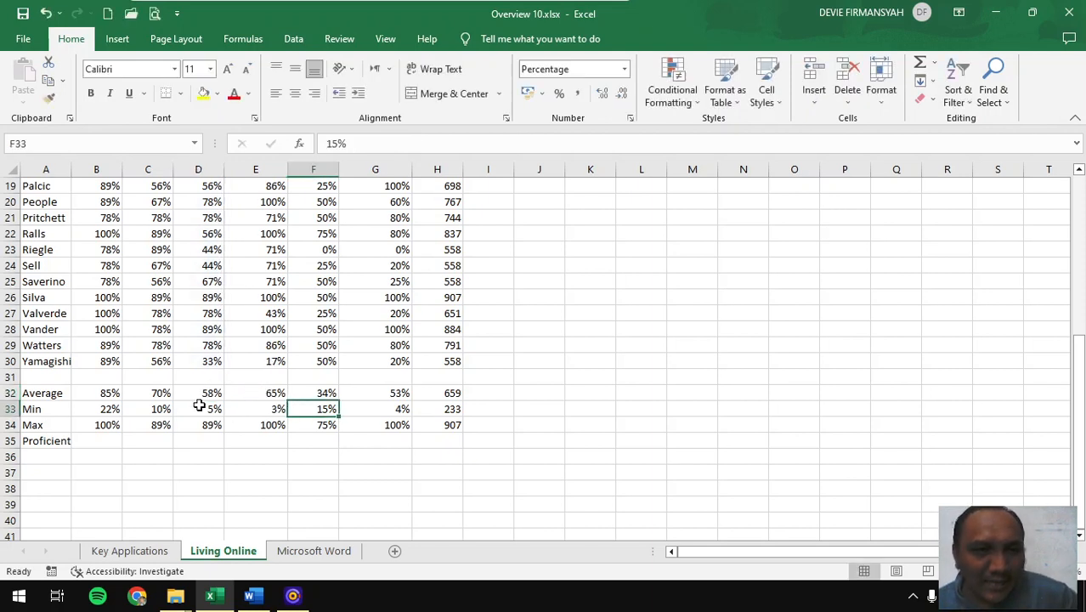
pyautogui.scroll(2, 336, 347)
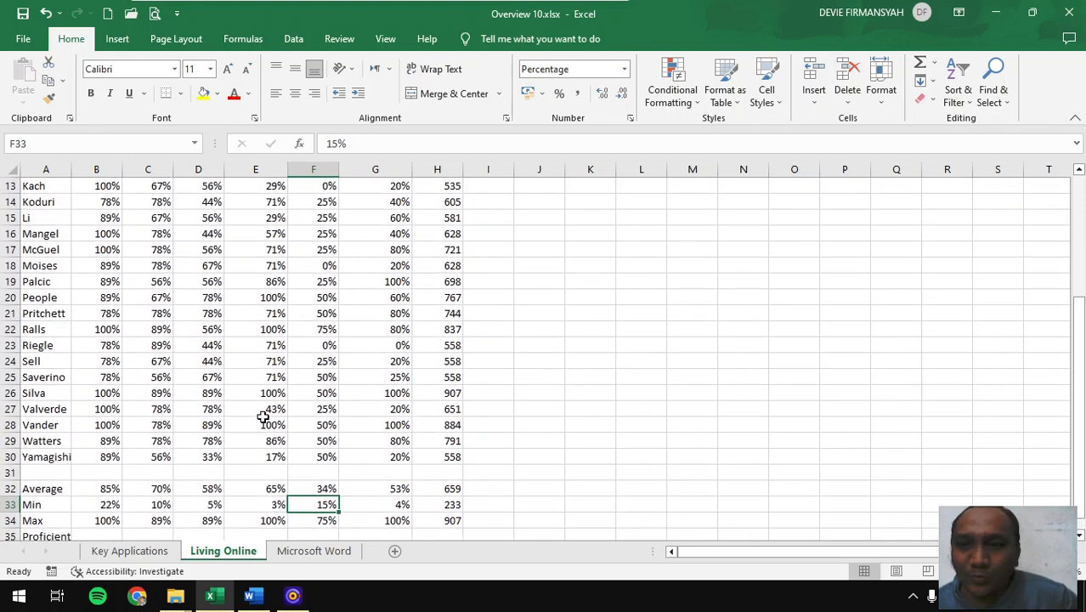
pyautogui.click(246, 40)
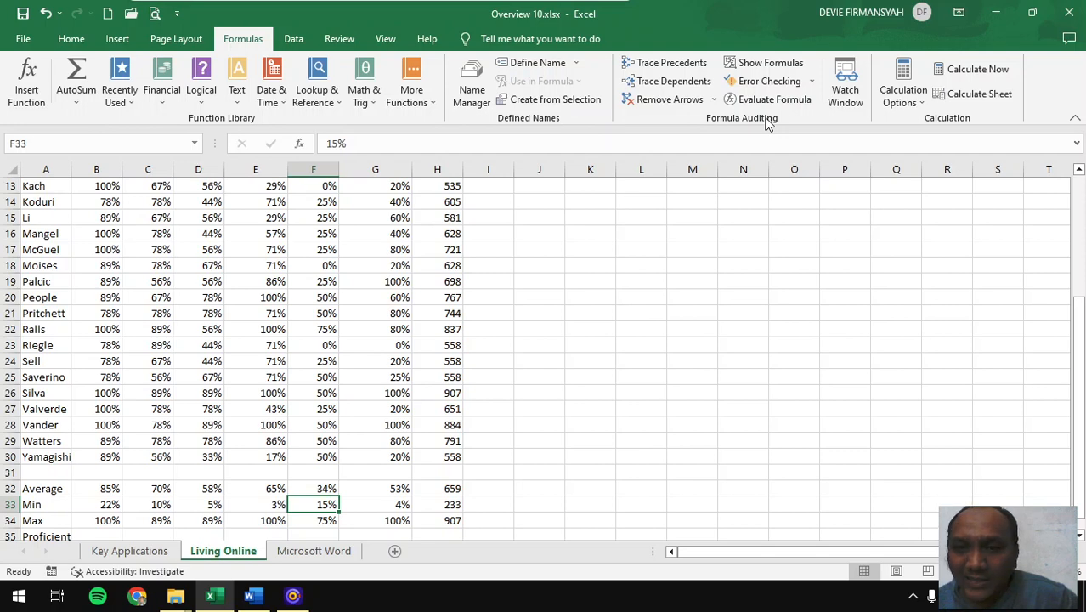
pyautogui.click(759, 68)
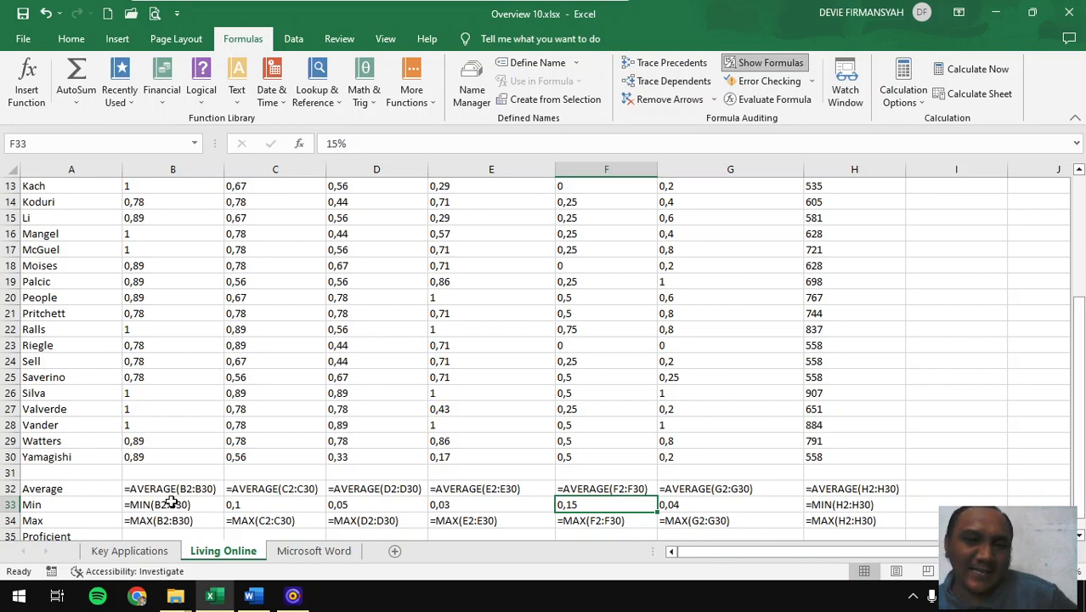
# - Switch to the Word document and review the Overview 9 and Overview 10 task lists
pyautogui.click(249, 595)
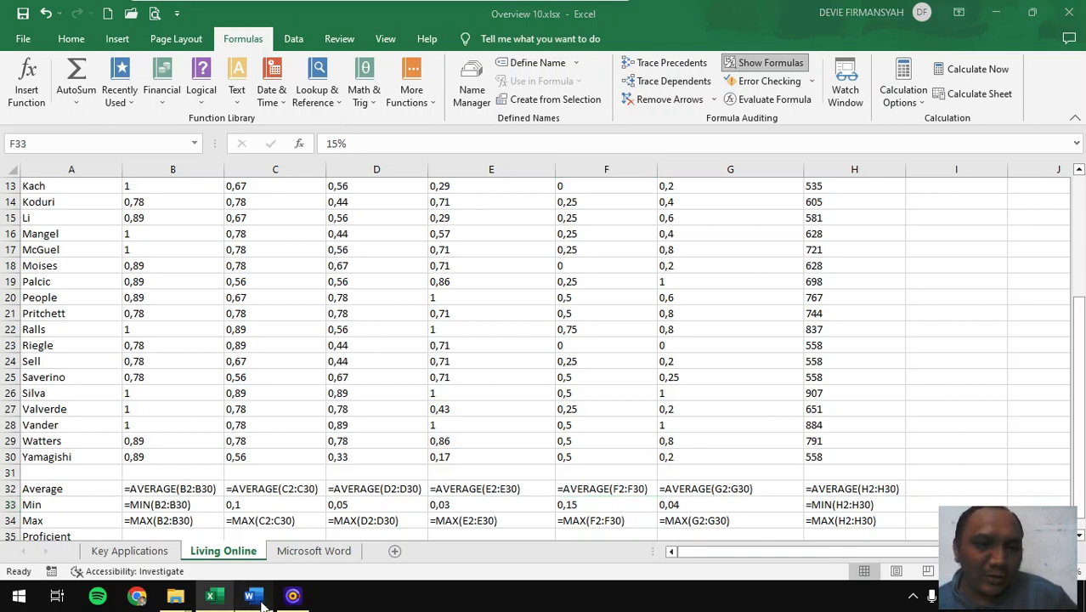
pyautogui.scroll(7, 323, 454)
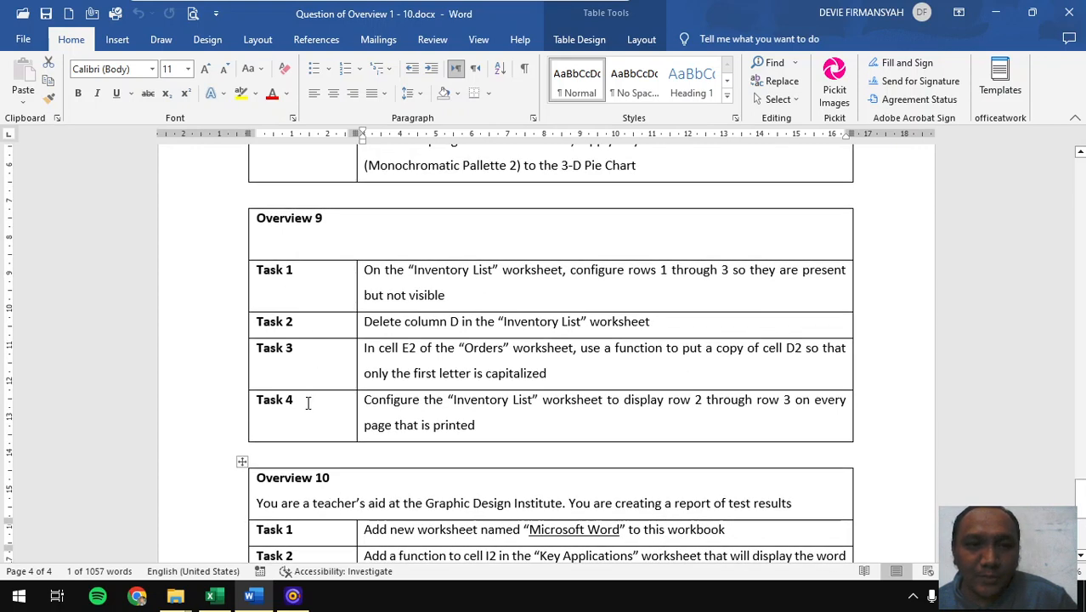
pyautogui.scroll(-1, 308, 402)
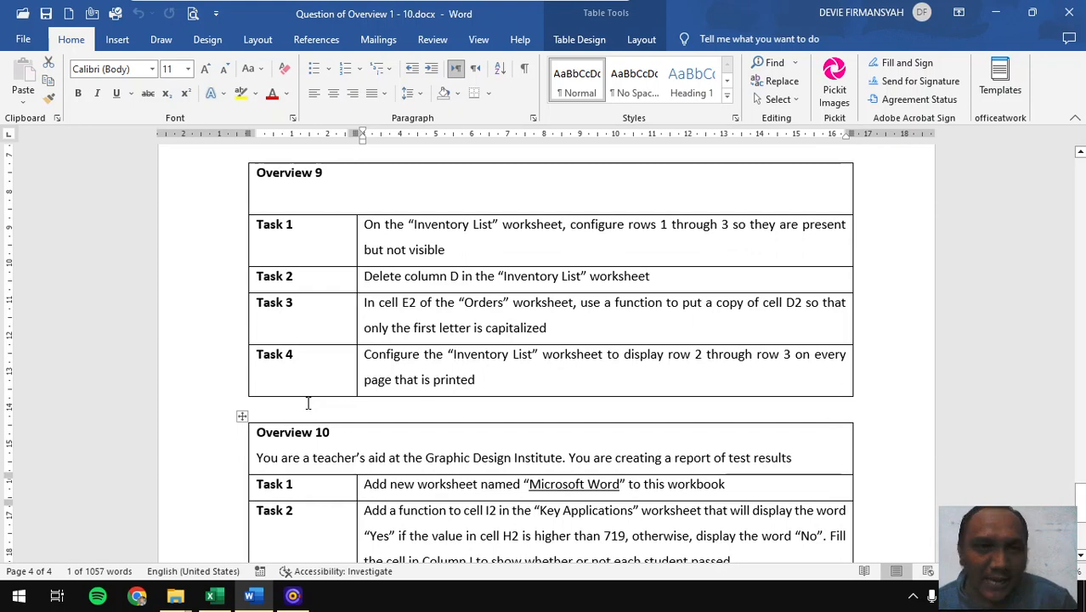
pyautogui.scroll(-5, 308, 402)
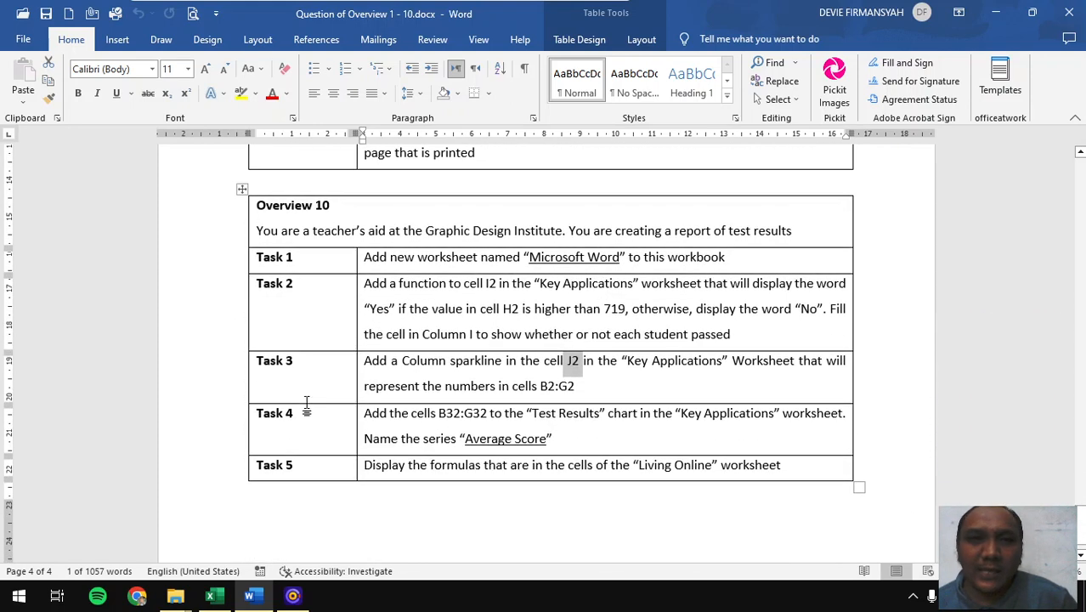